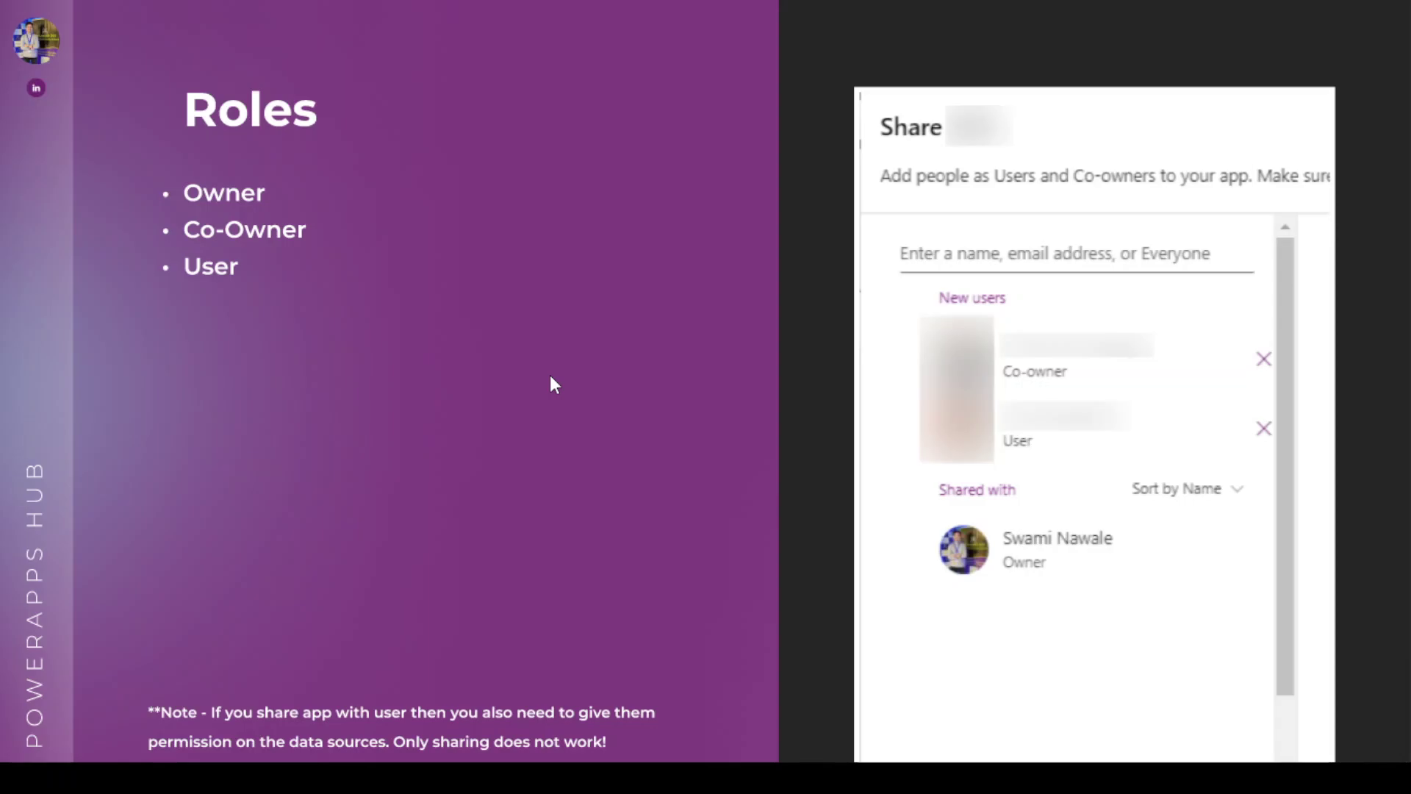
key(Right)
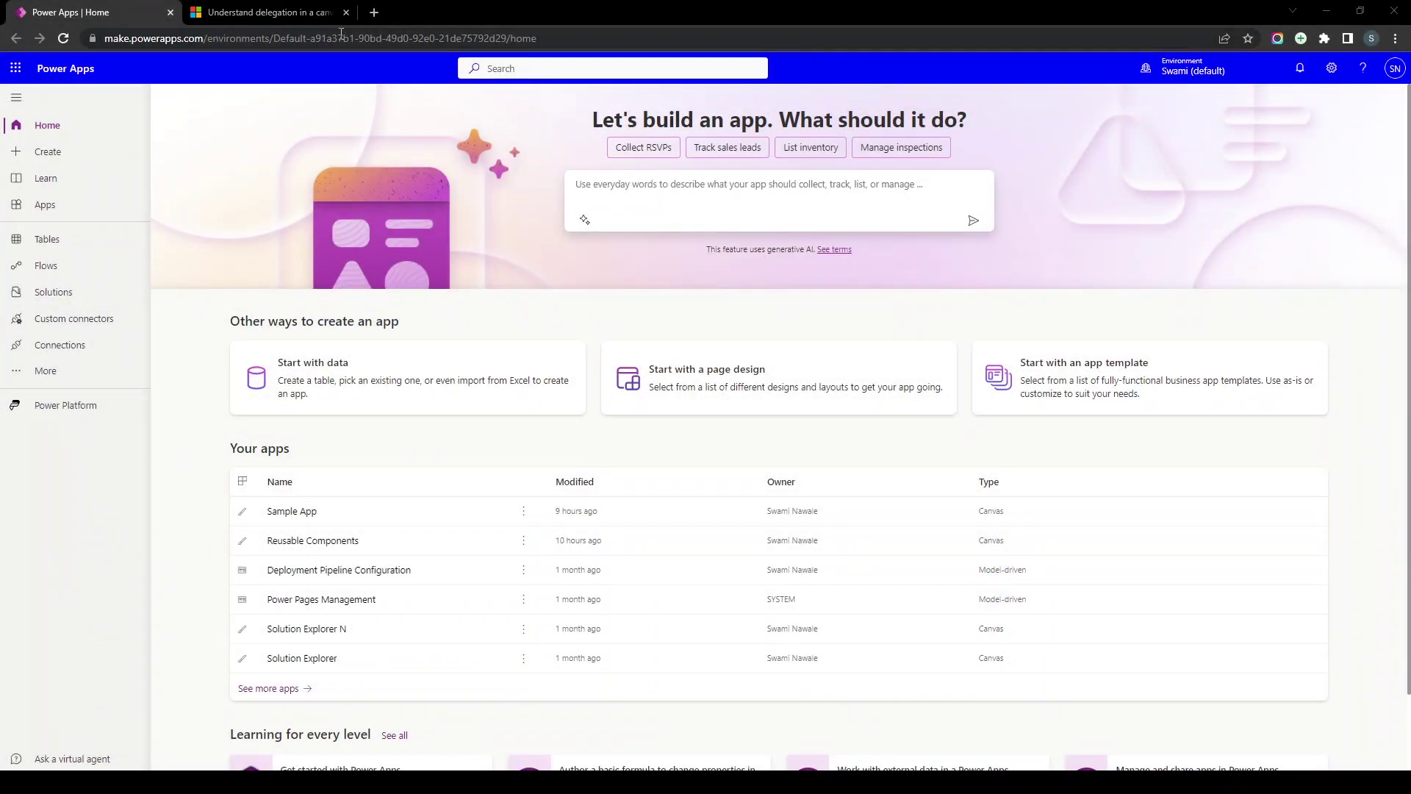
Load make.powerapps.com in a new browser tab and close the delegation article and the old Power Apps tab
click(375, 13)
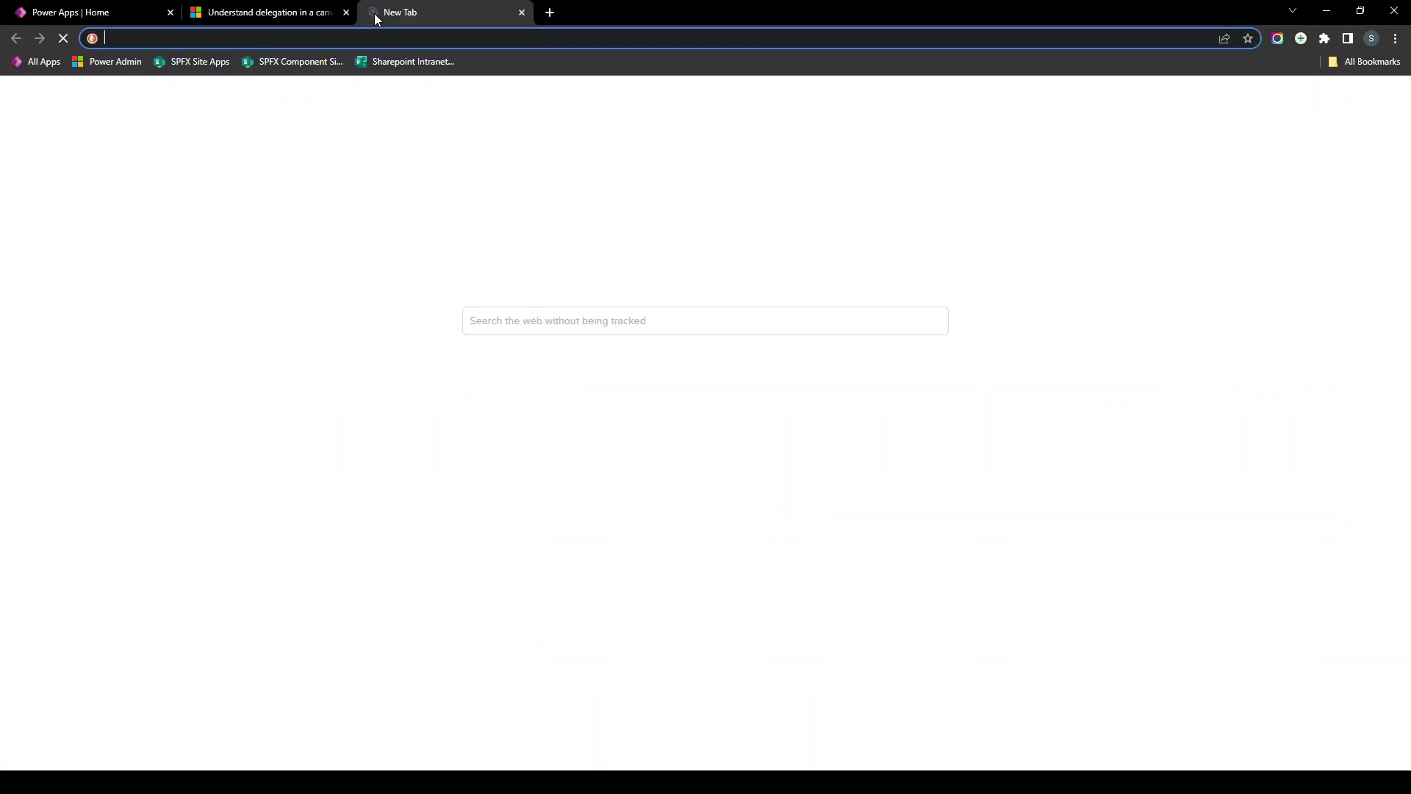
text(ma)
key(Return)
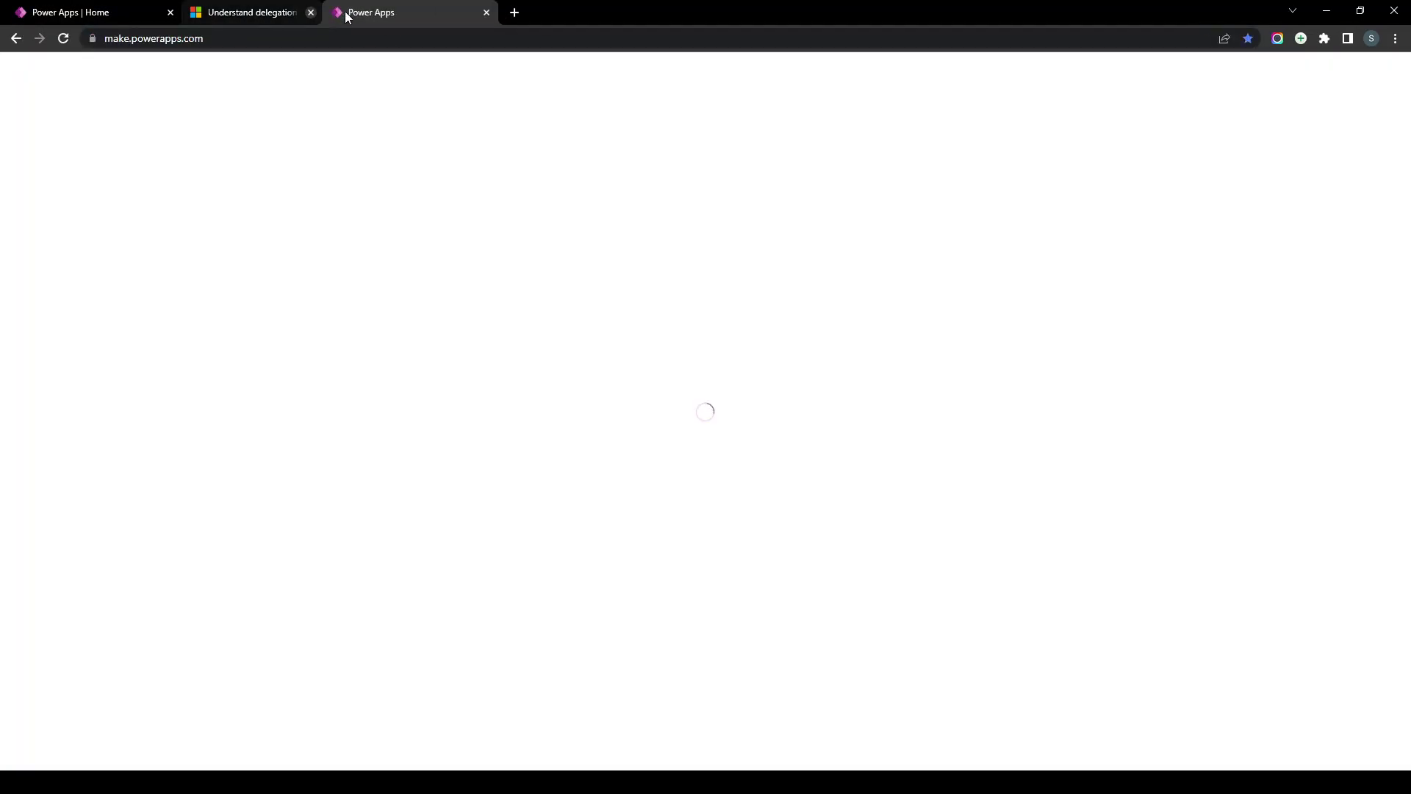
click(311, 13)
click(171, 13)
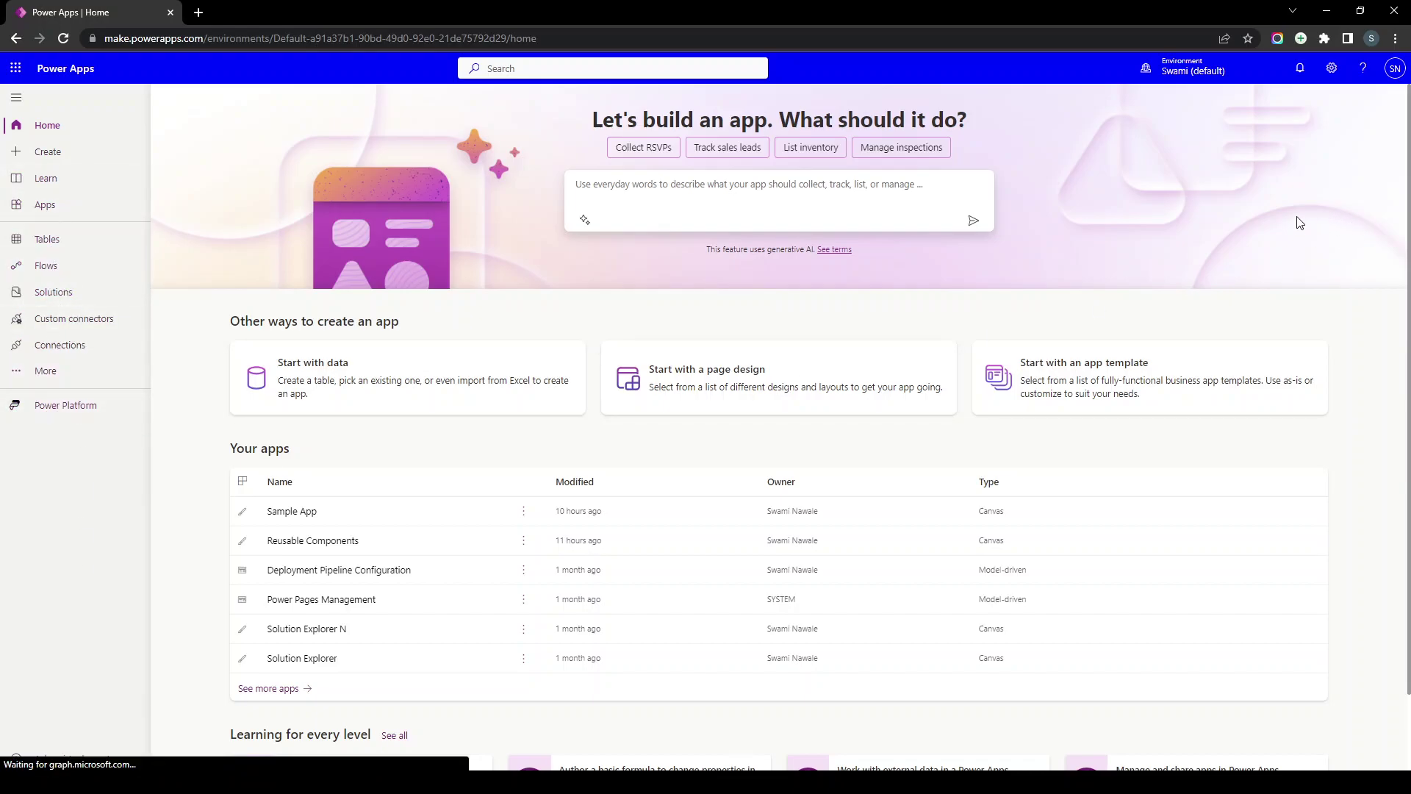
Examine the list of available environments and the existing apps on the home page
click(1197, 70)
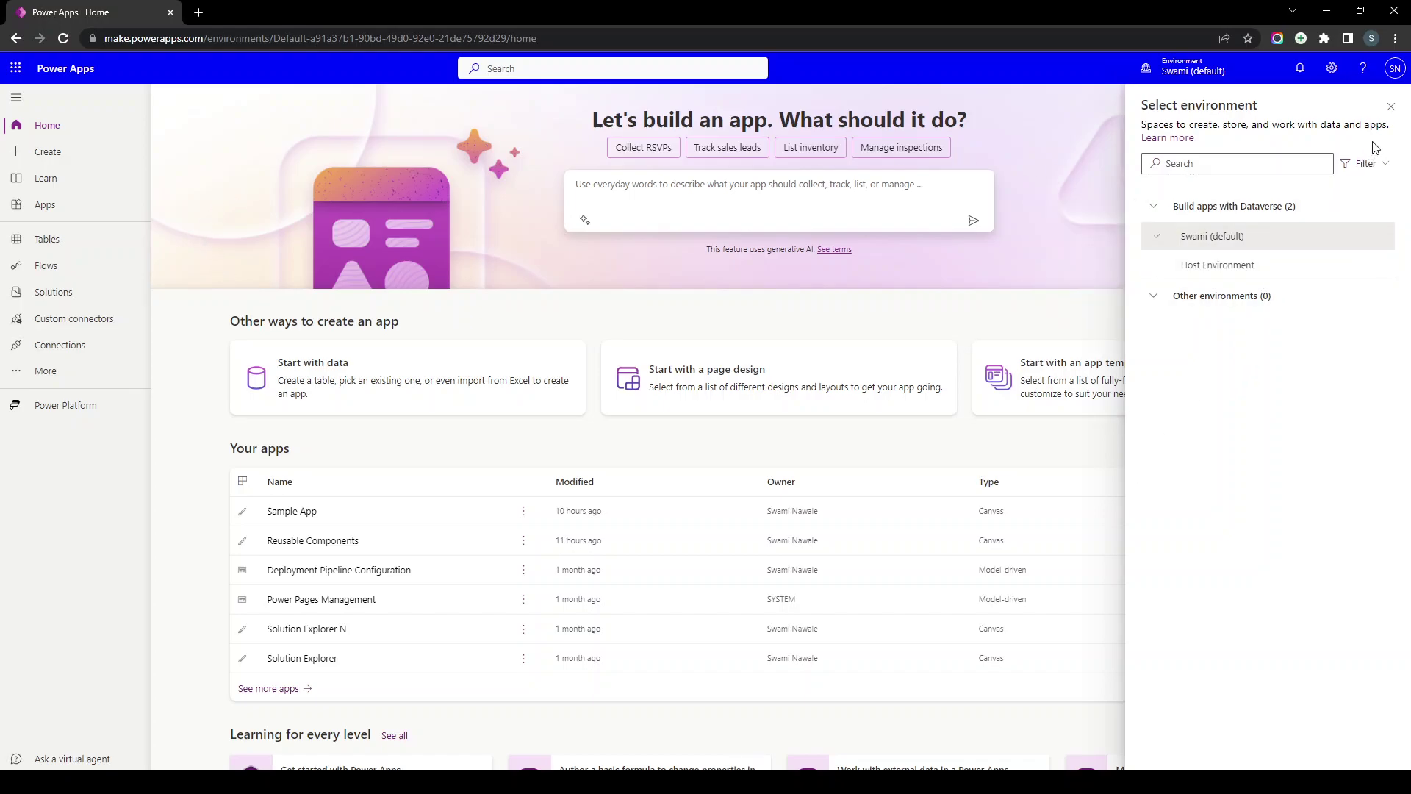
click(1390, 106)
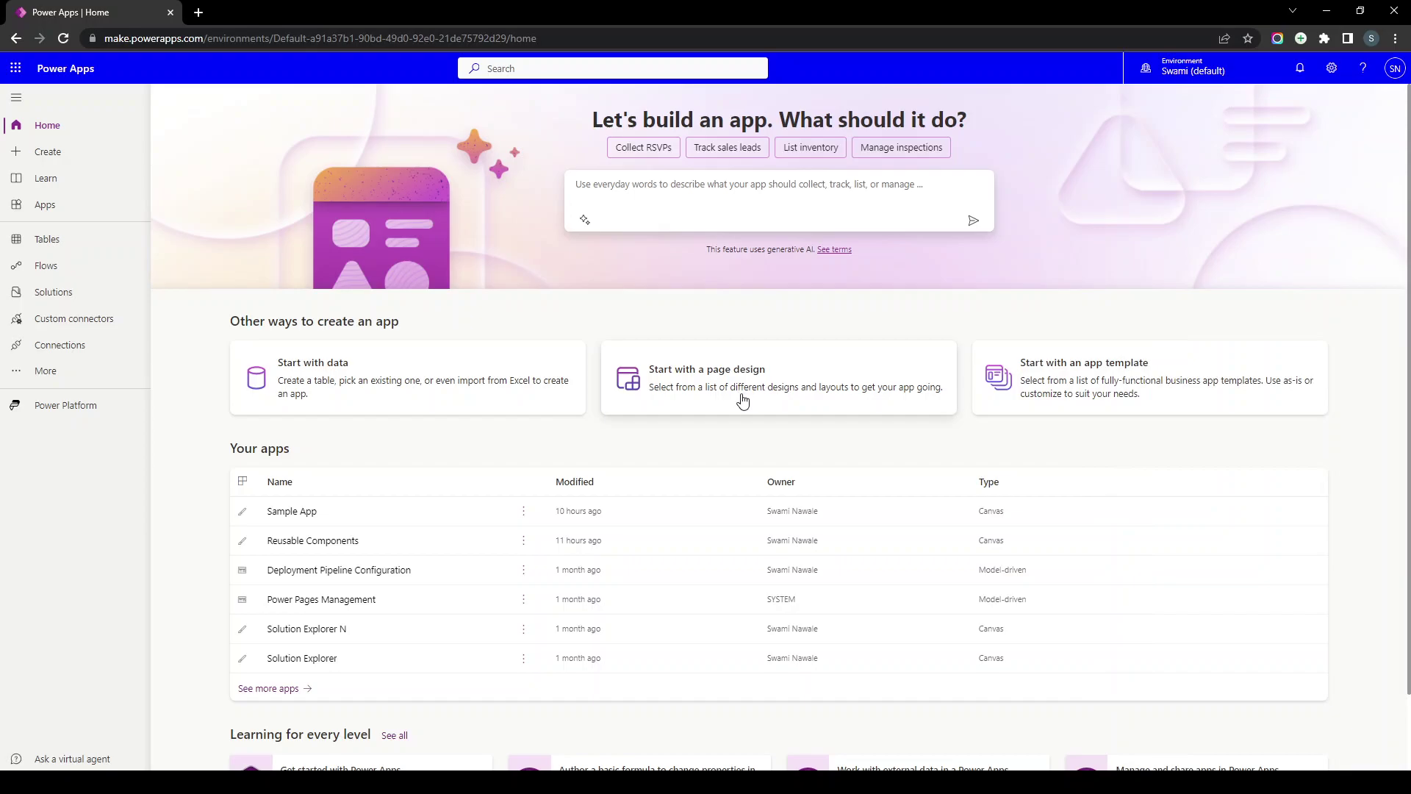
scroll(742, 401, down, 1)
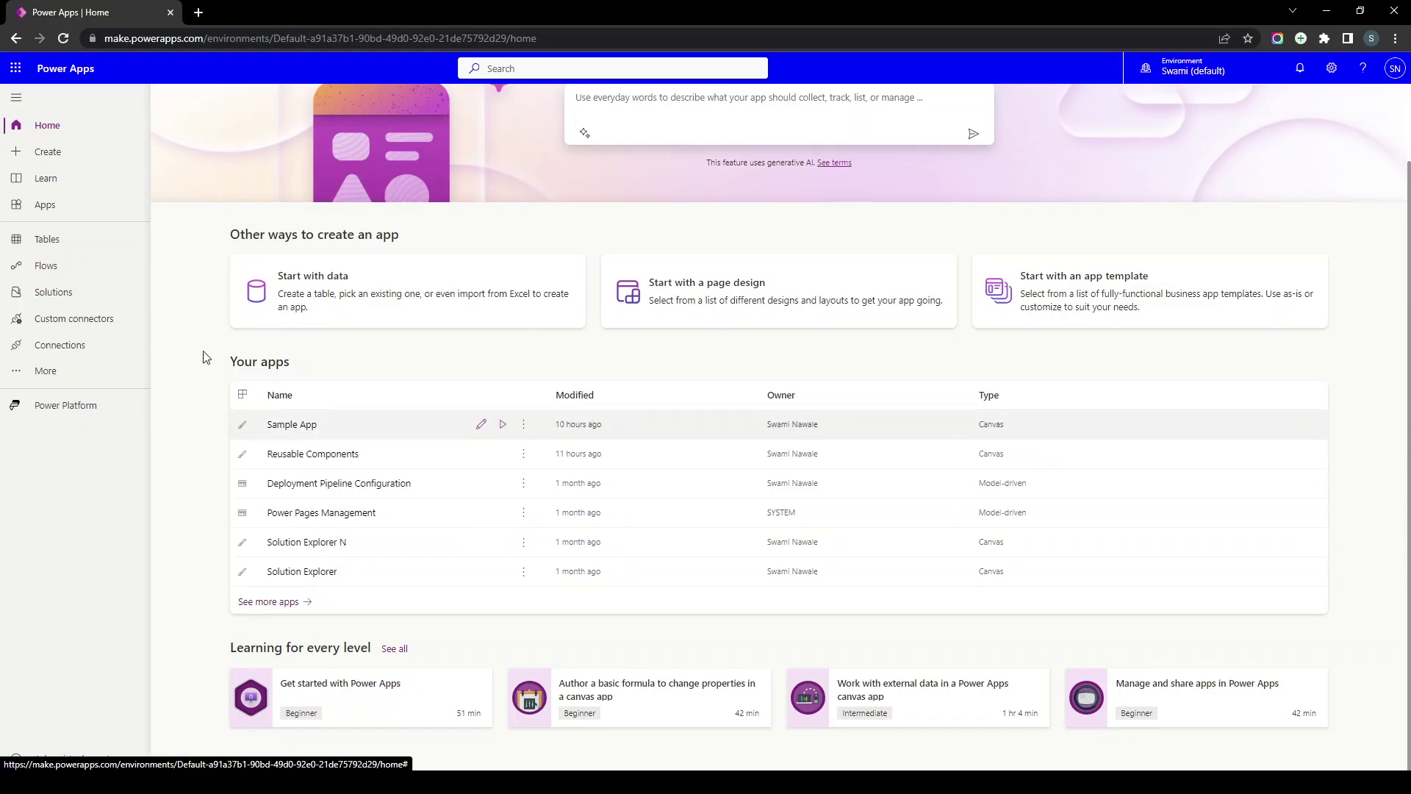
Start a new blank canvas app
click(48, 152)
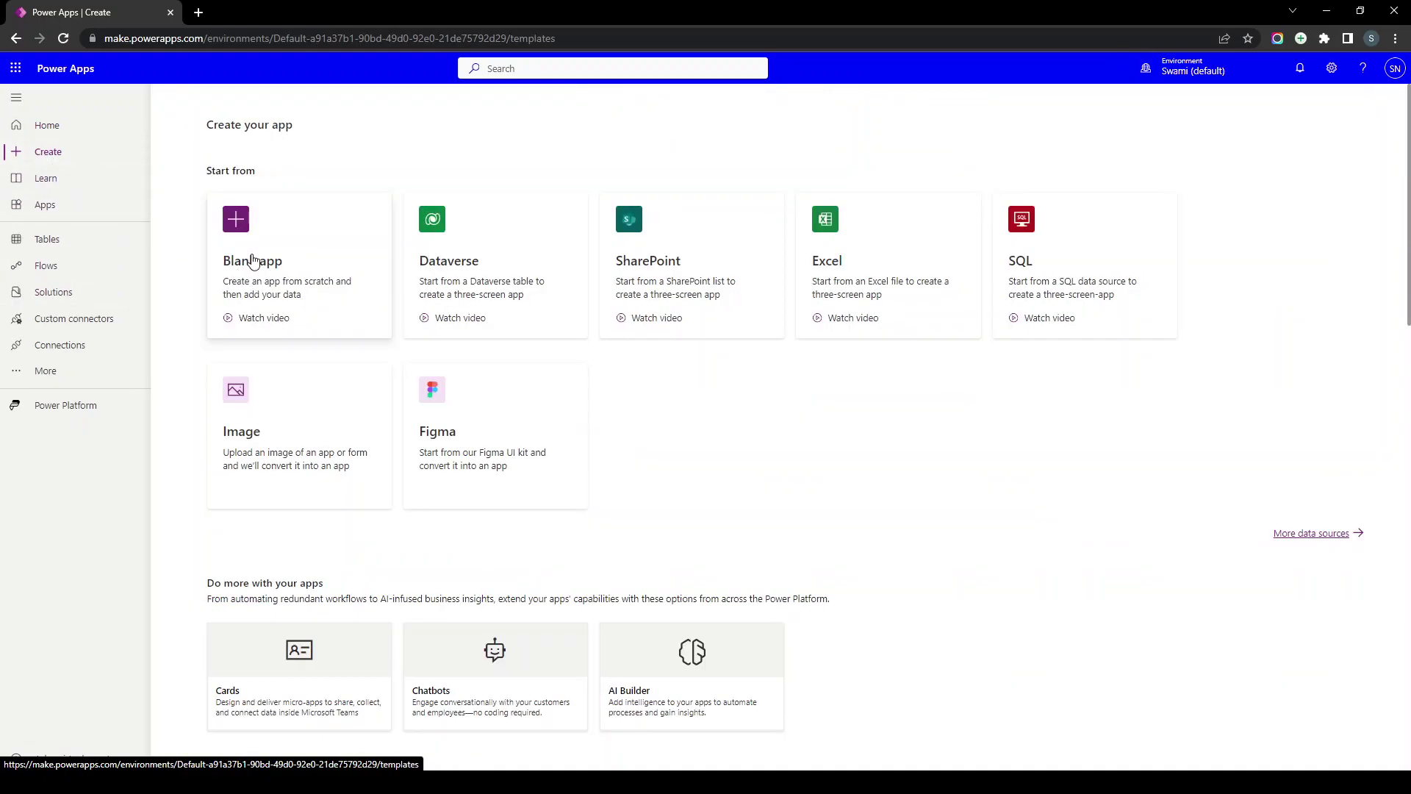
click(254, 265)
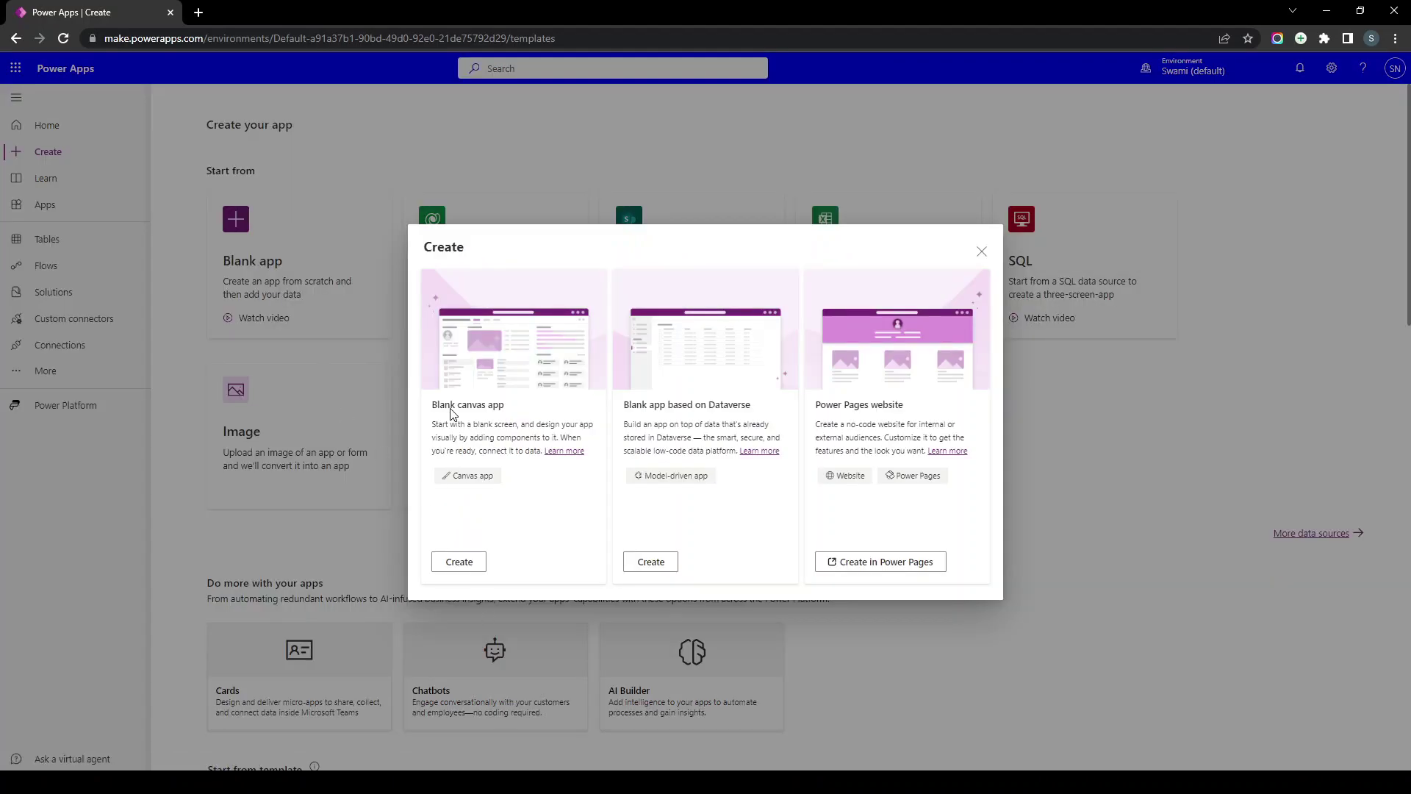
click(459, 561)
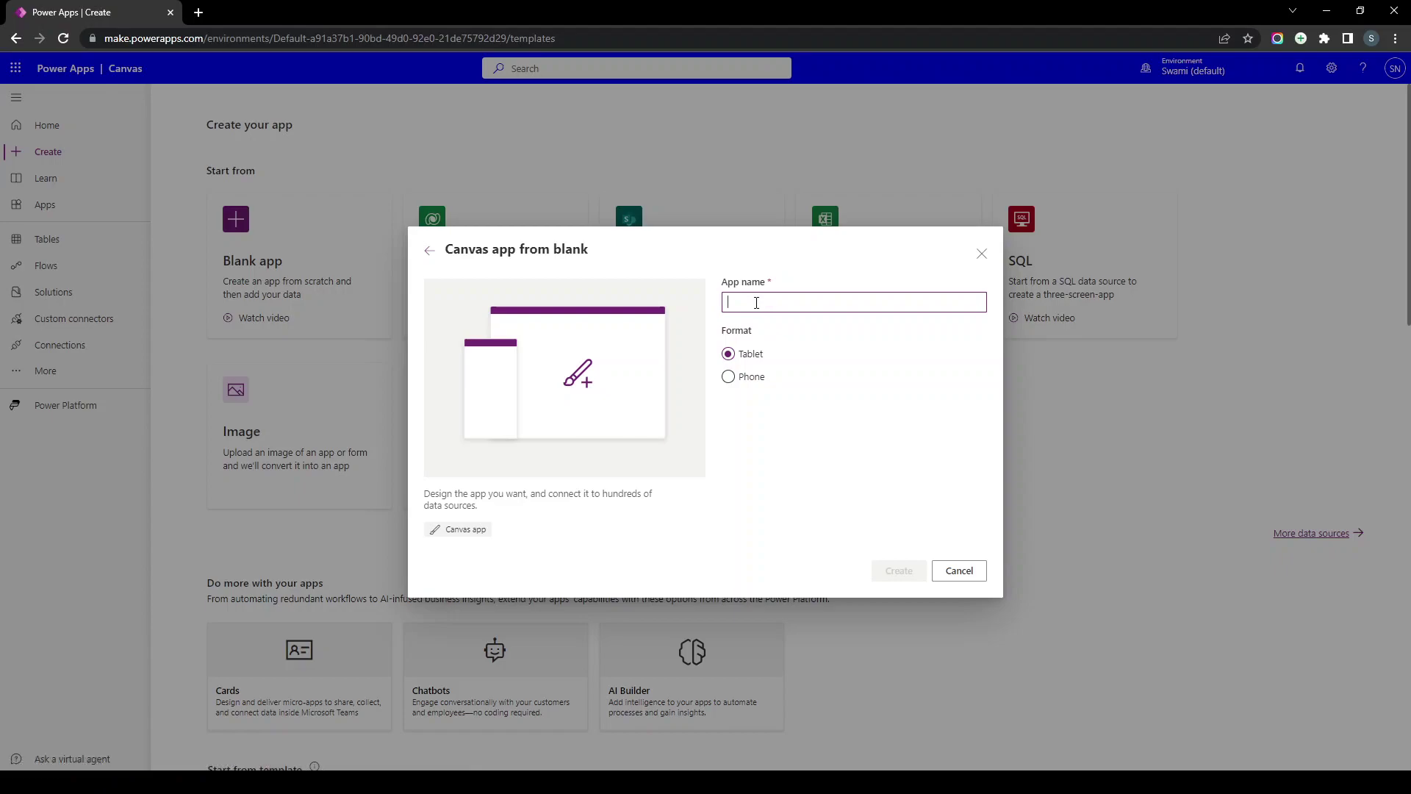
Name the app PowerApps Training, choose the Tablet format and create it
text(PowerA)
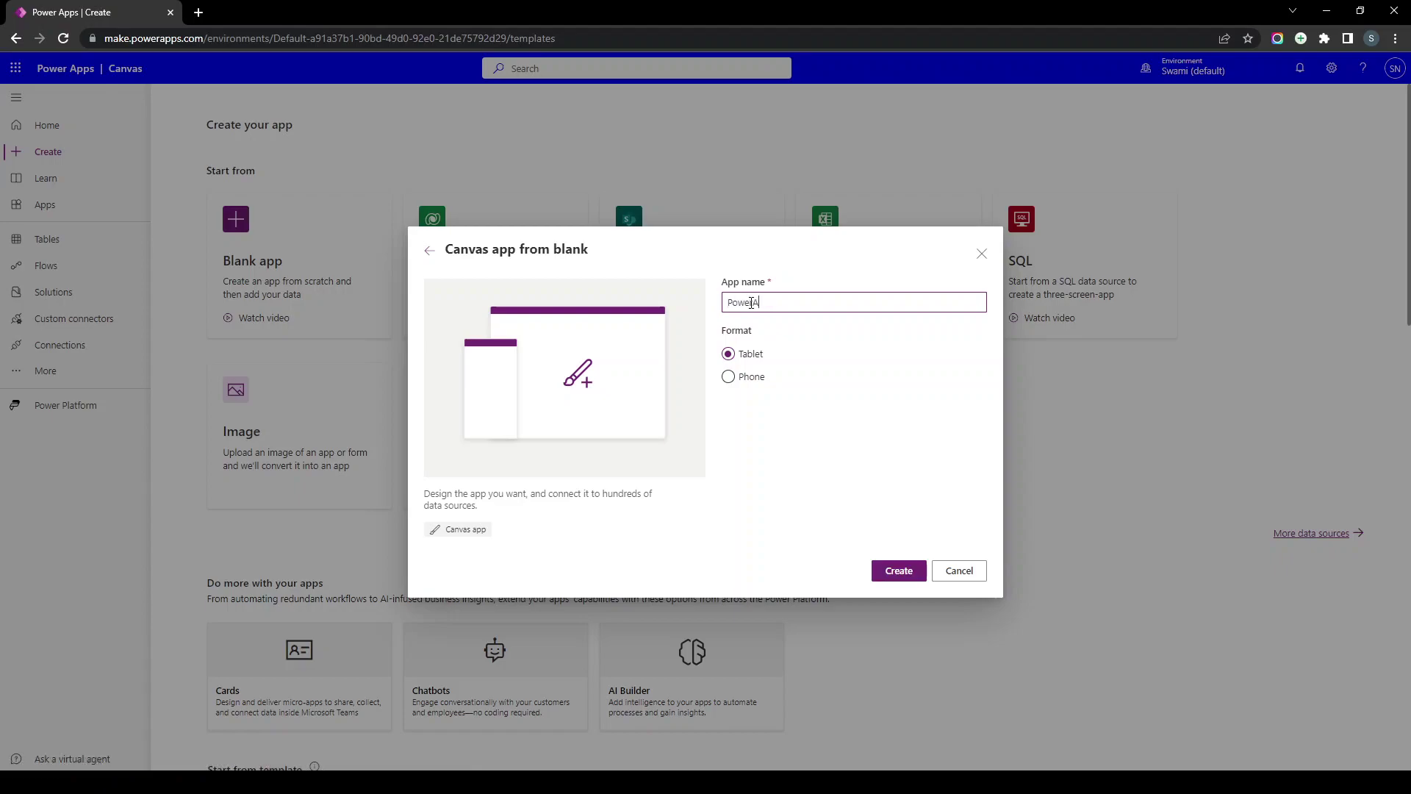
text(pps Training)
drag(722, 330, 766, 336)
click(745, 341)
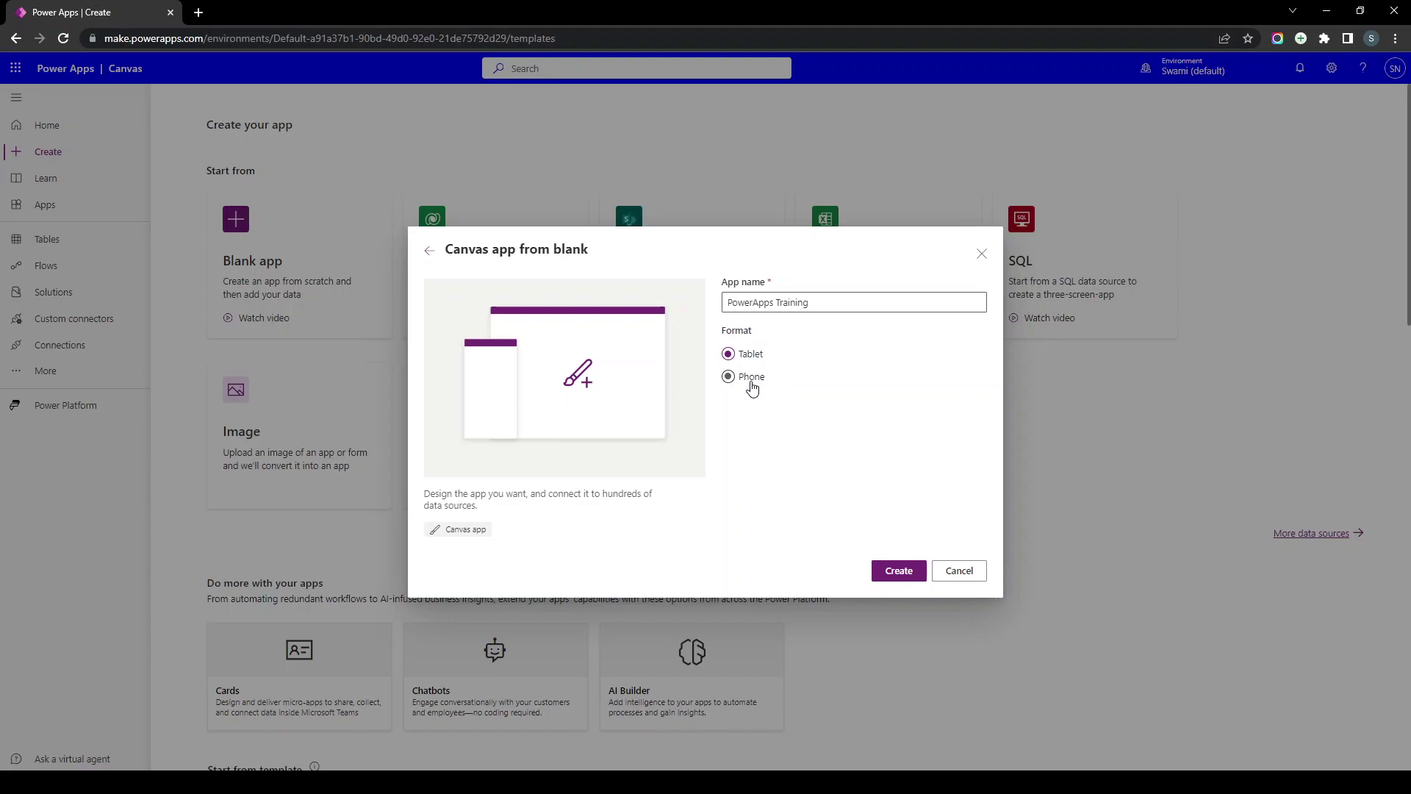
click(751, 382)
click(755, 352)
click(894, 579)
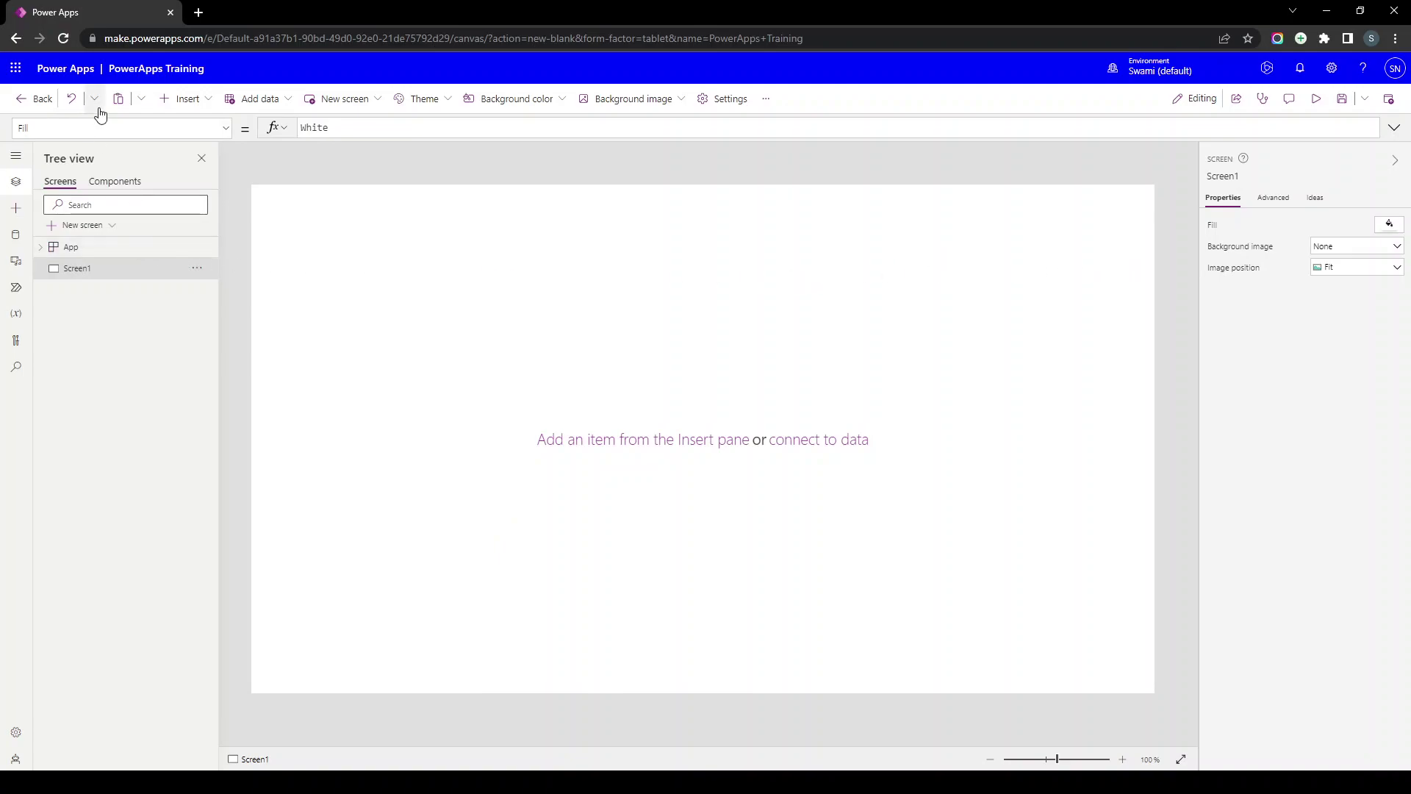
Expand the studio's side navigation so that its entries show their labels
click(24, 183)
click(25, 185)
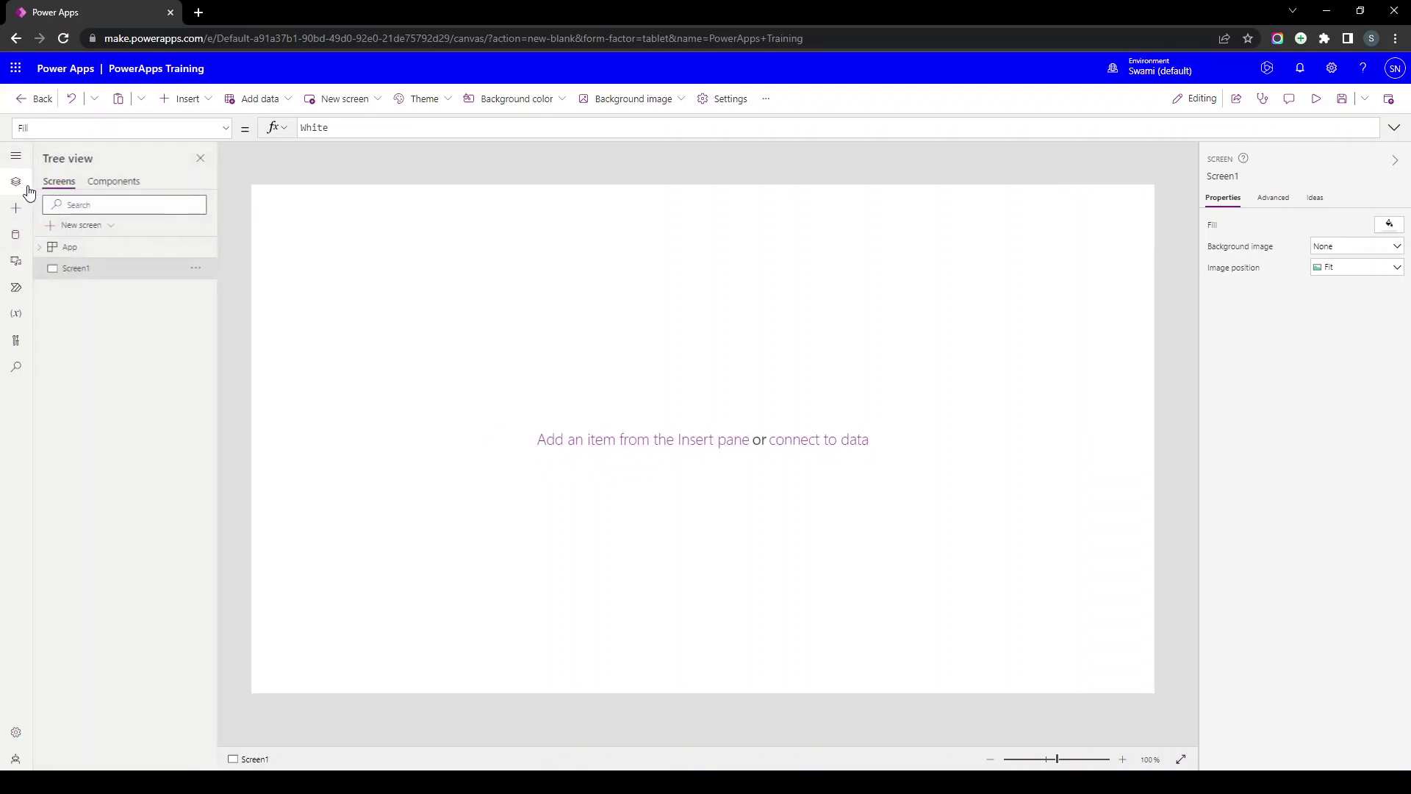
click(20, 157)
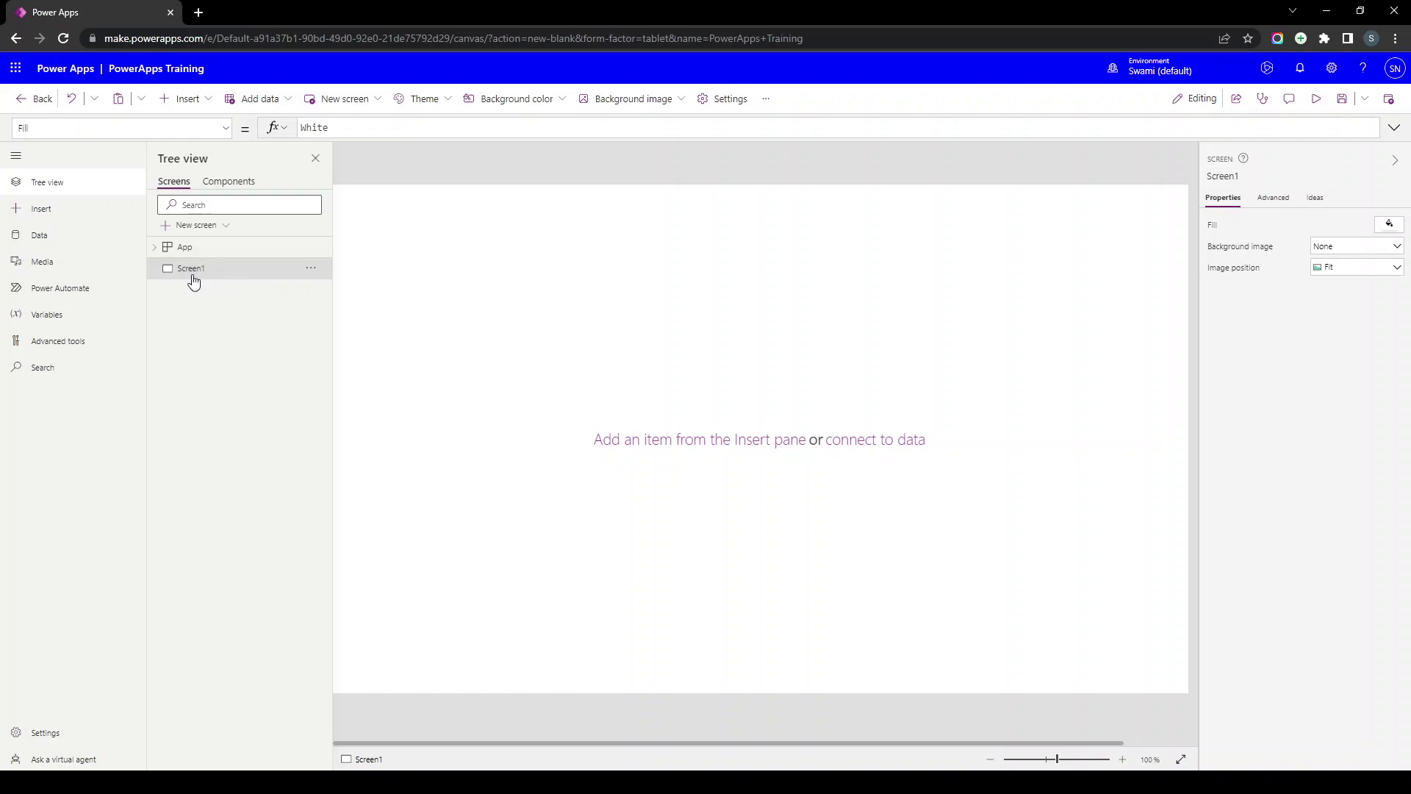
Place a text label, a text input and a button on Screen1, with the button at about X 597, Y 211
click(89, 221)
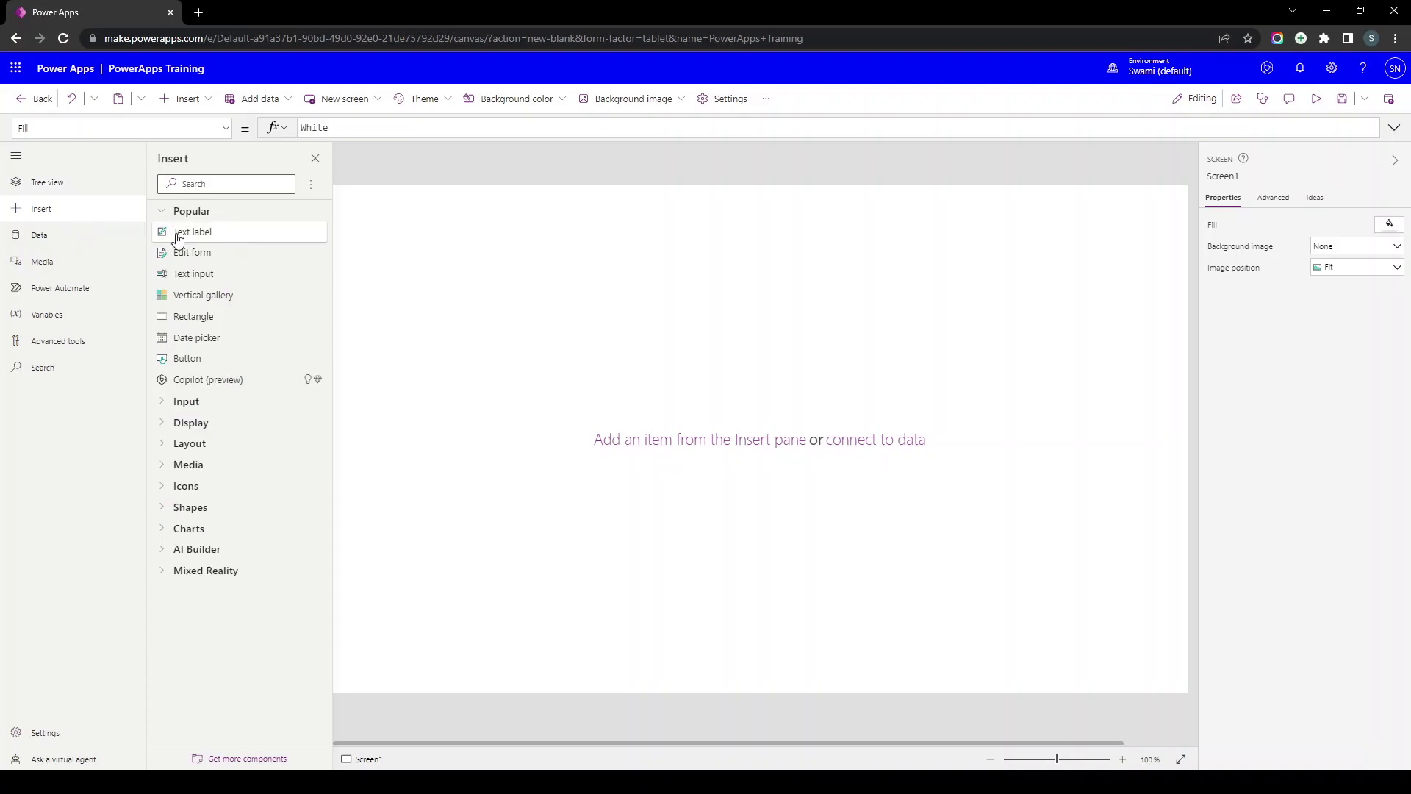
drag(176, 235, 571, 254)
drag(227, 274, 725, 341)
Browse the tables and connectors offered as data sources for the app
click(27, 237)
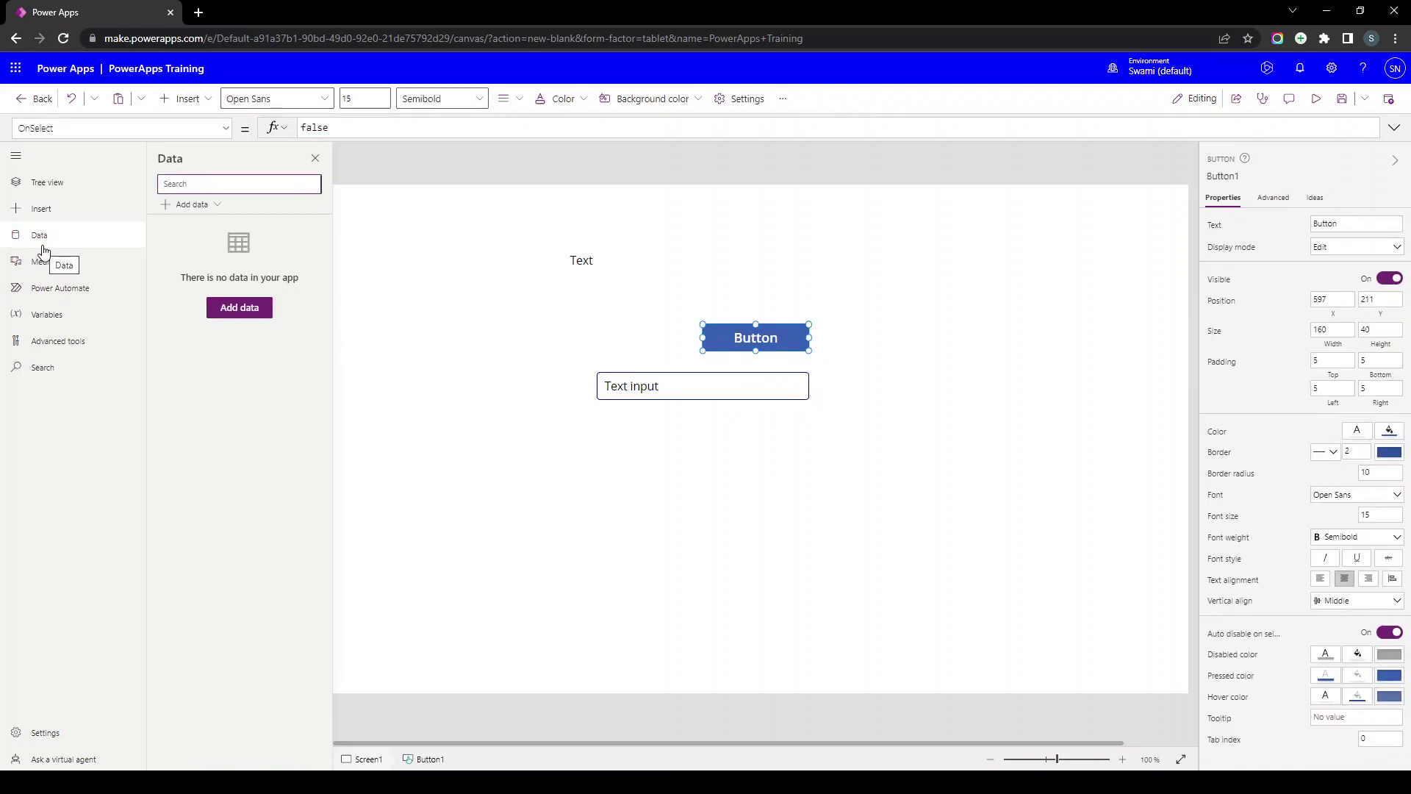
click(181, 212)
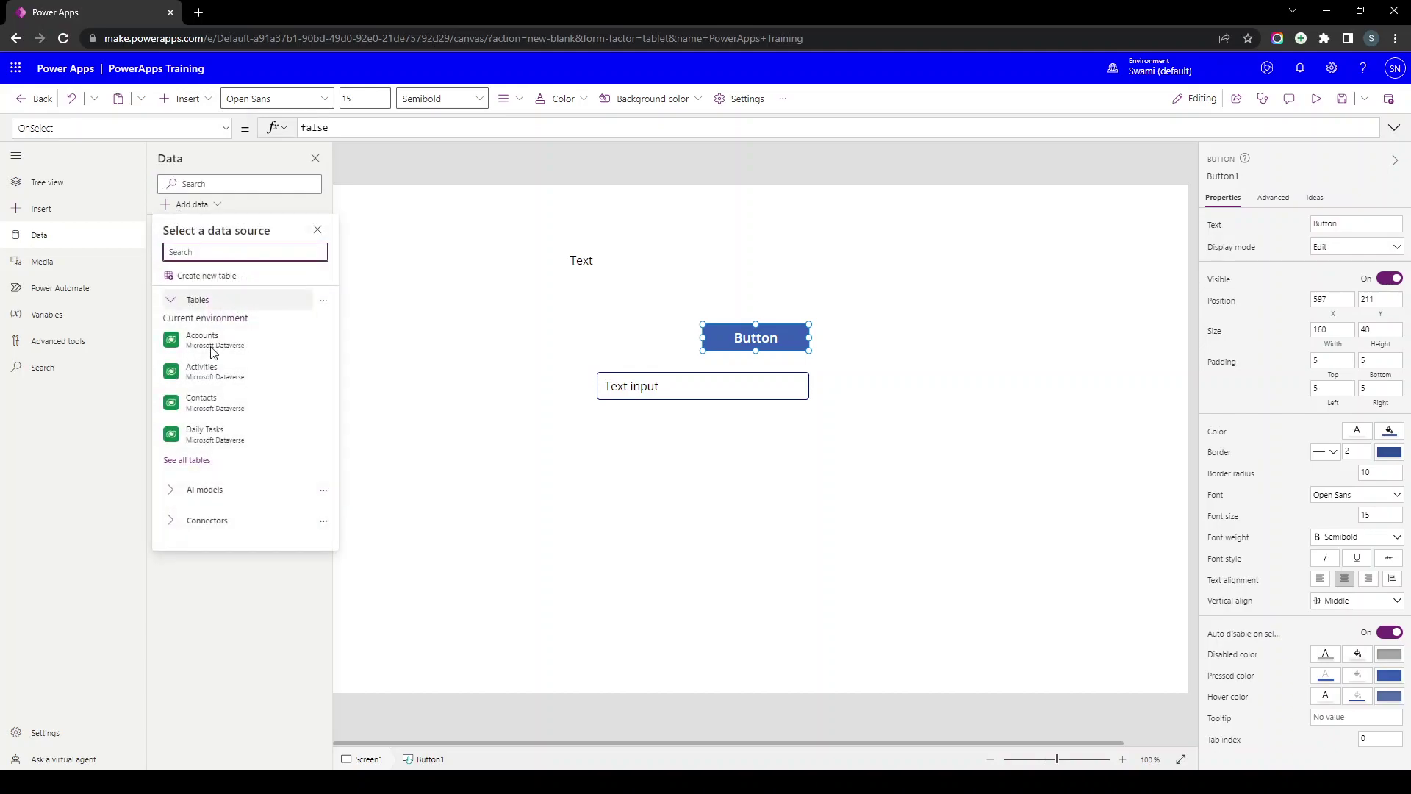
click(172, 523)
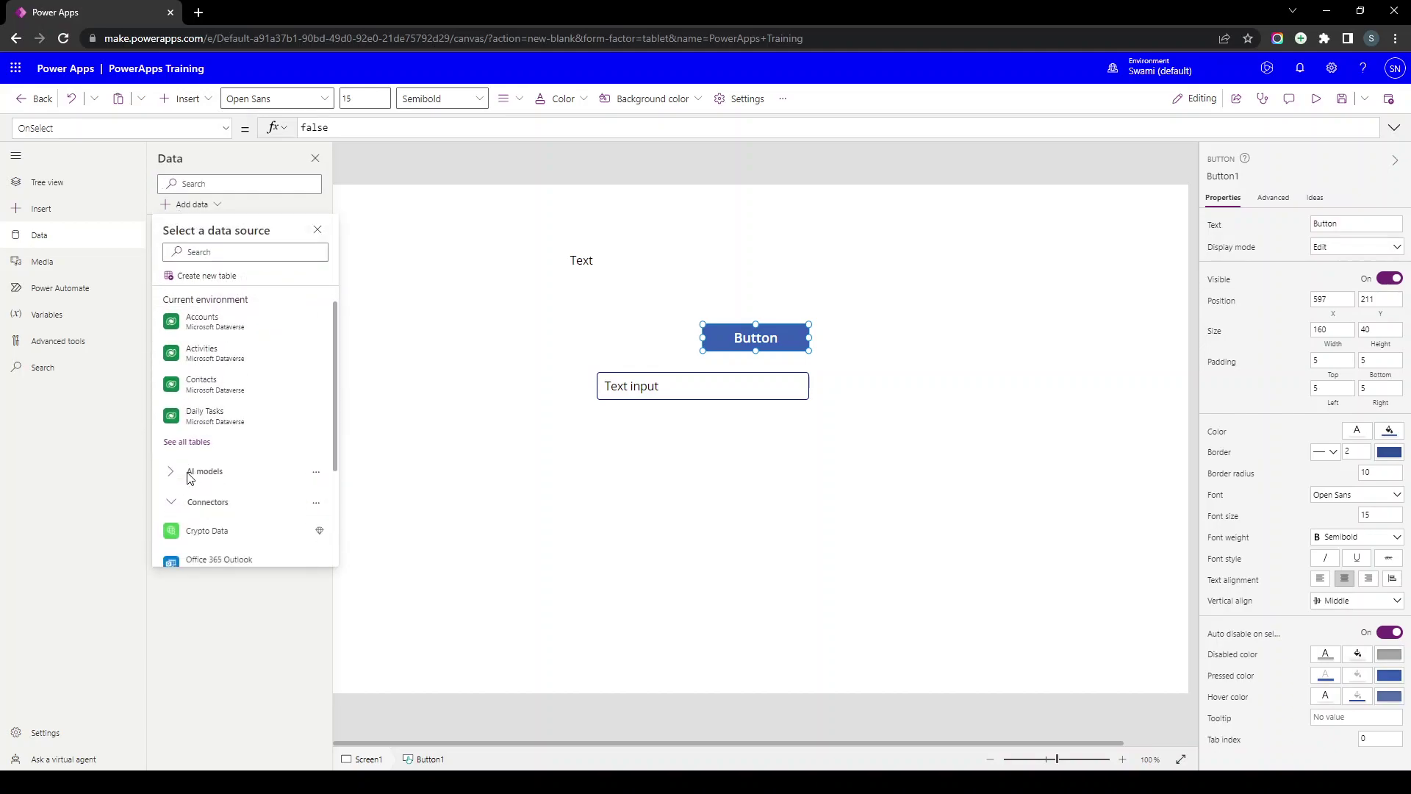
click(189, 542)
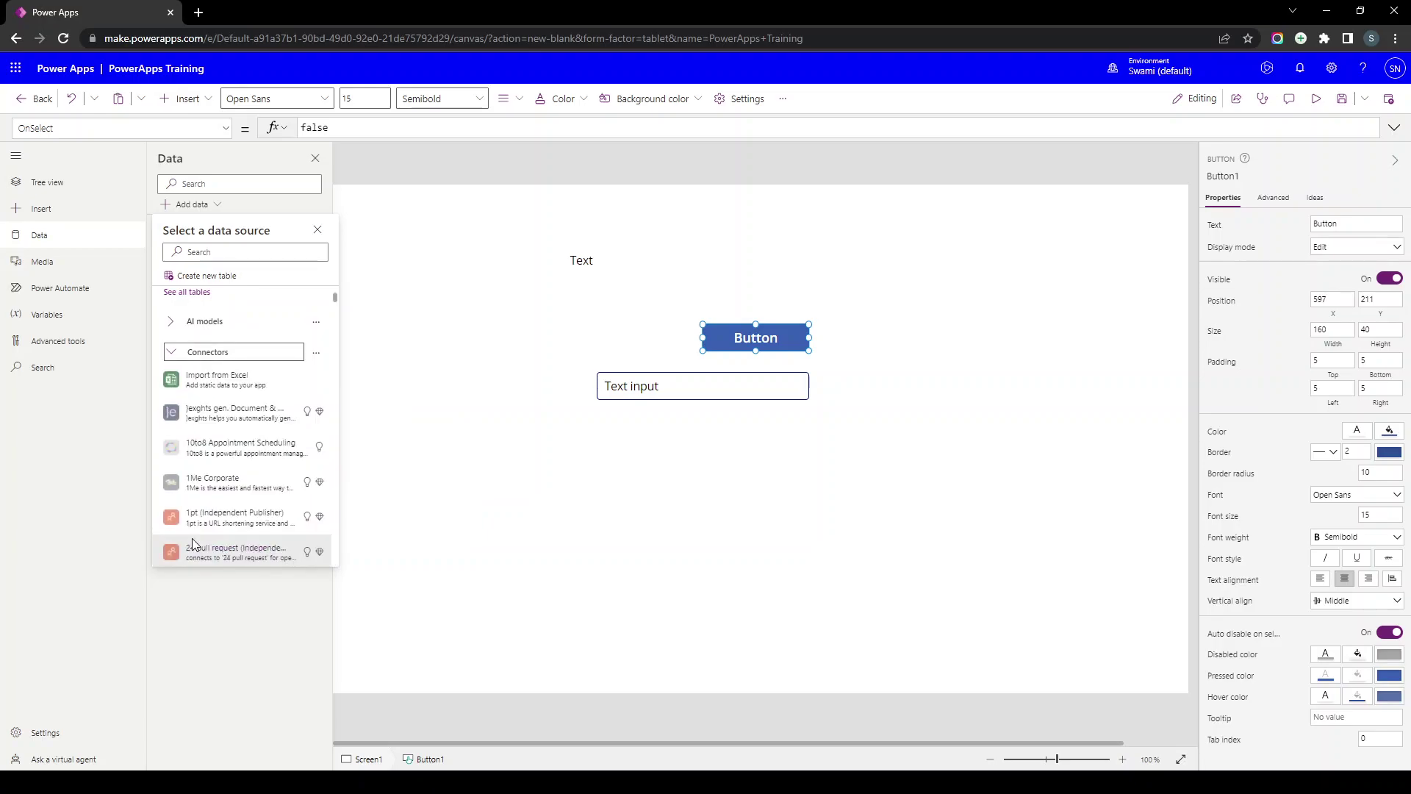
scroll(210, 449, down, 4)
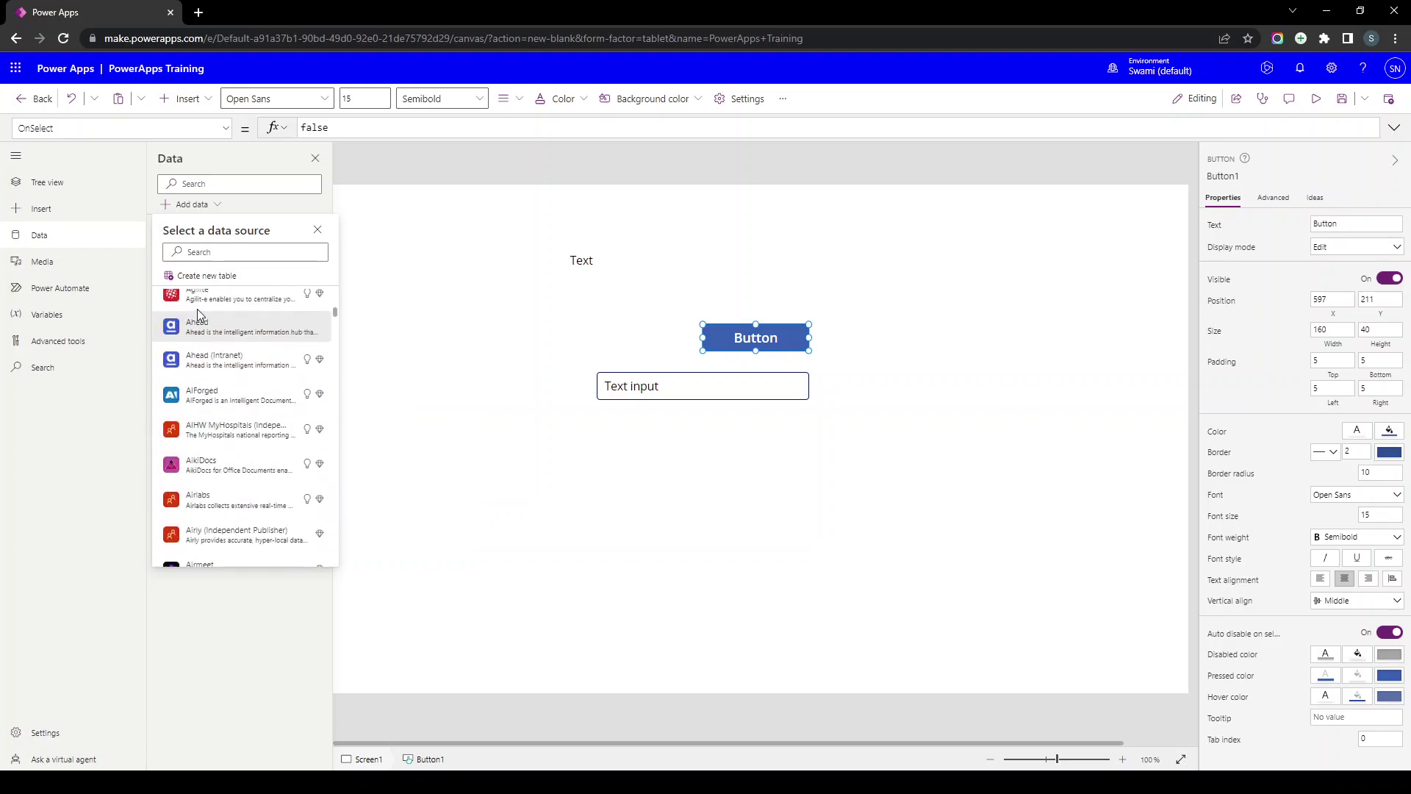
scroll(195, 323, up, 1)
Search the data sources for sharepoint, explore the lists of SPFX Component Sites through the existing connection, and close without connecting
click(197, 253)
text(sharepo)
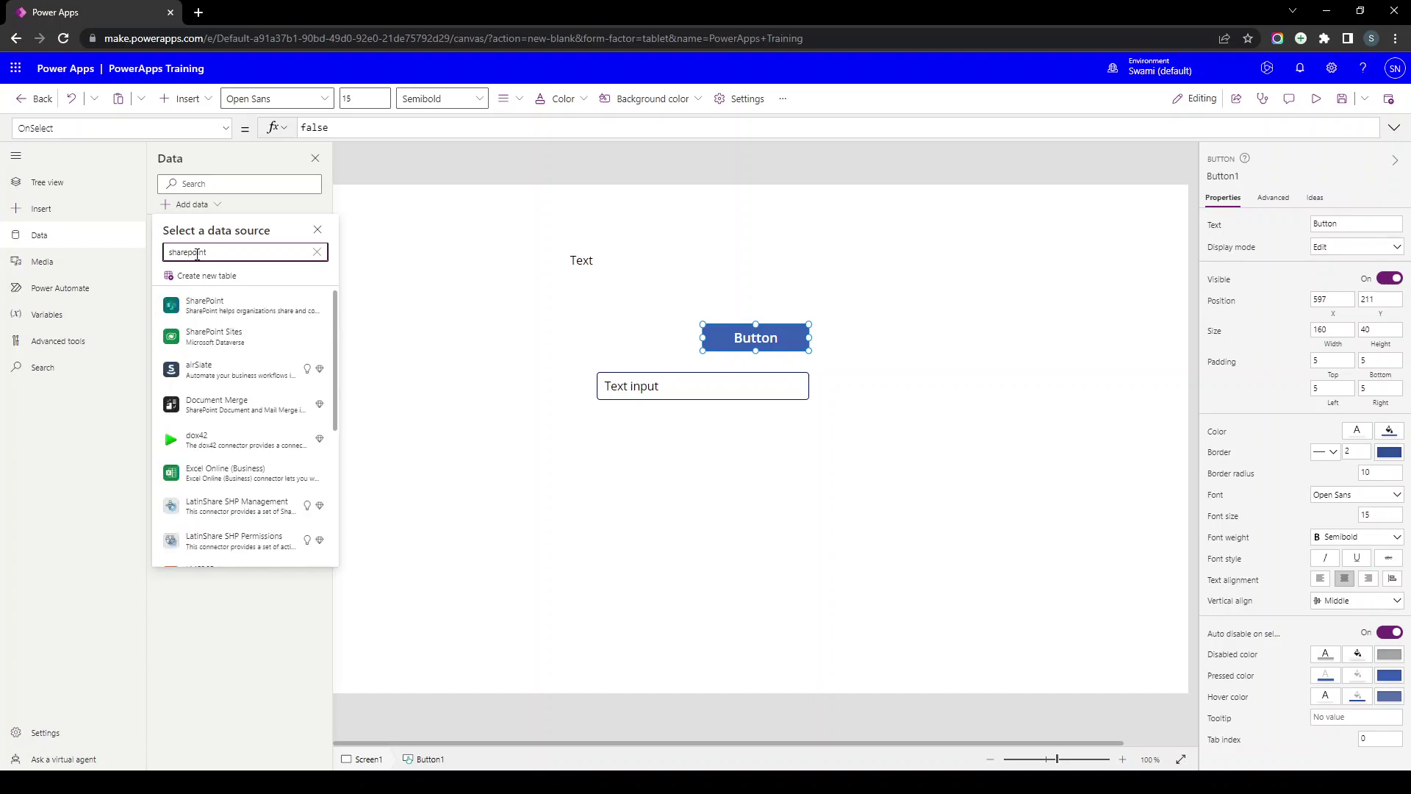
text(int)
click(200, 307)
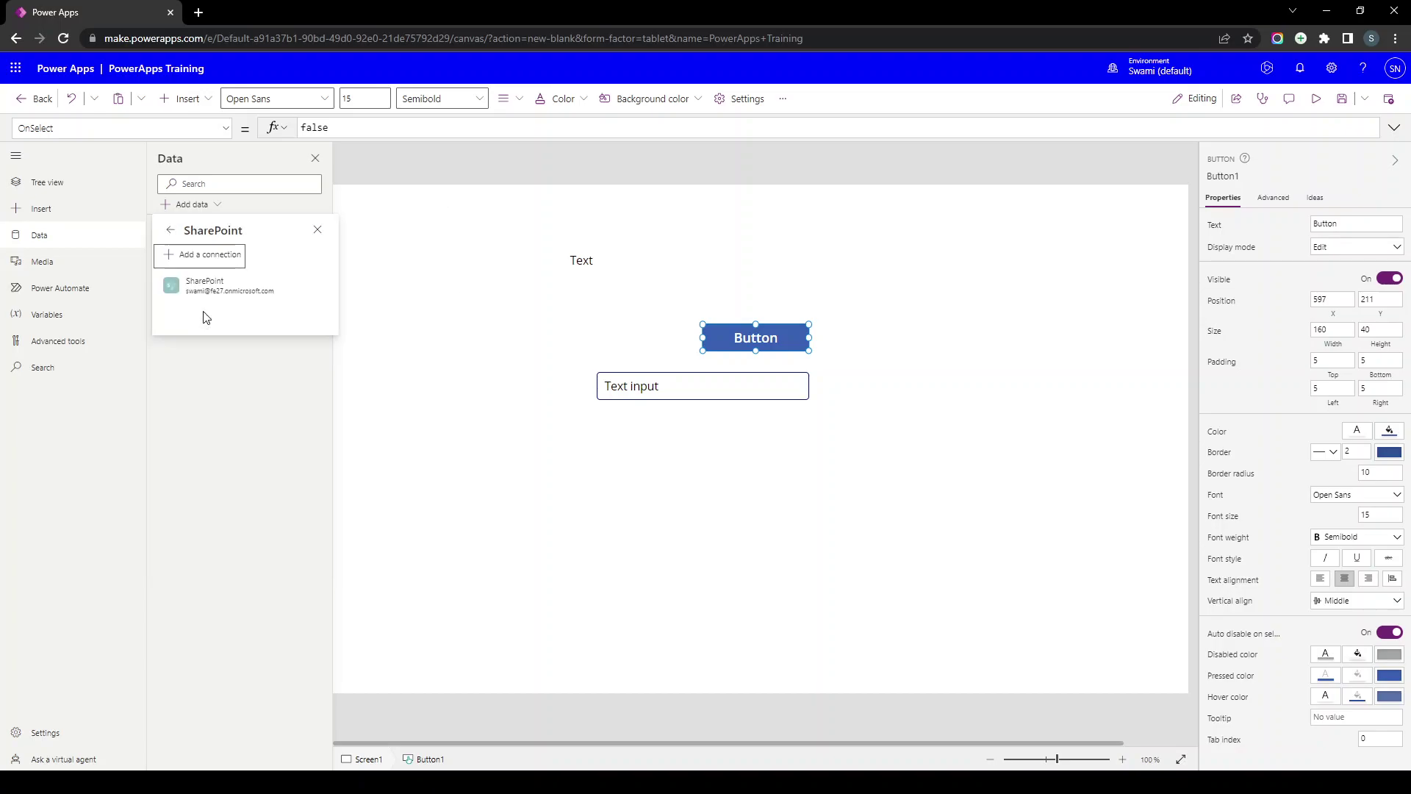
click(207, 288)
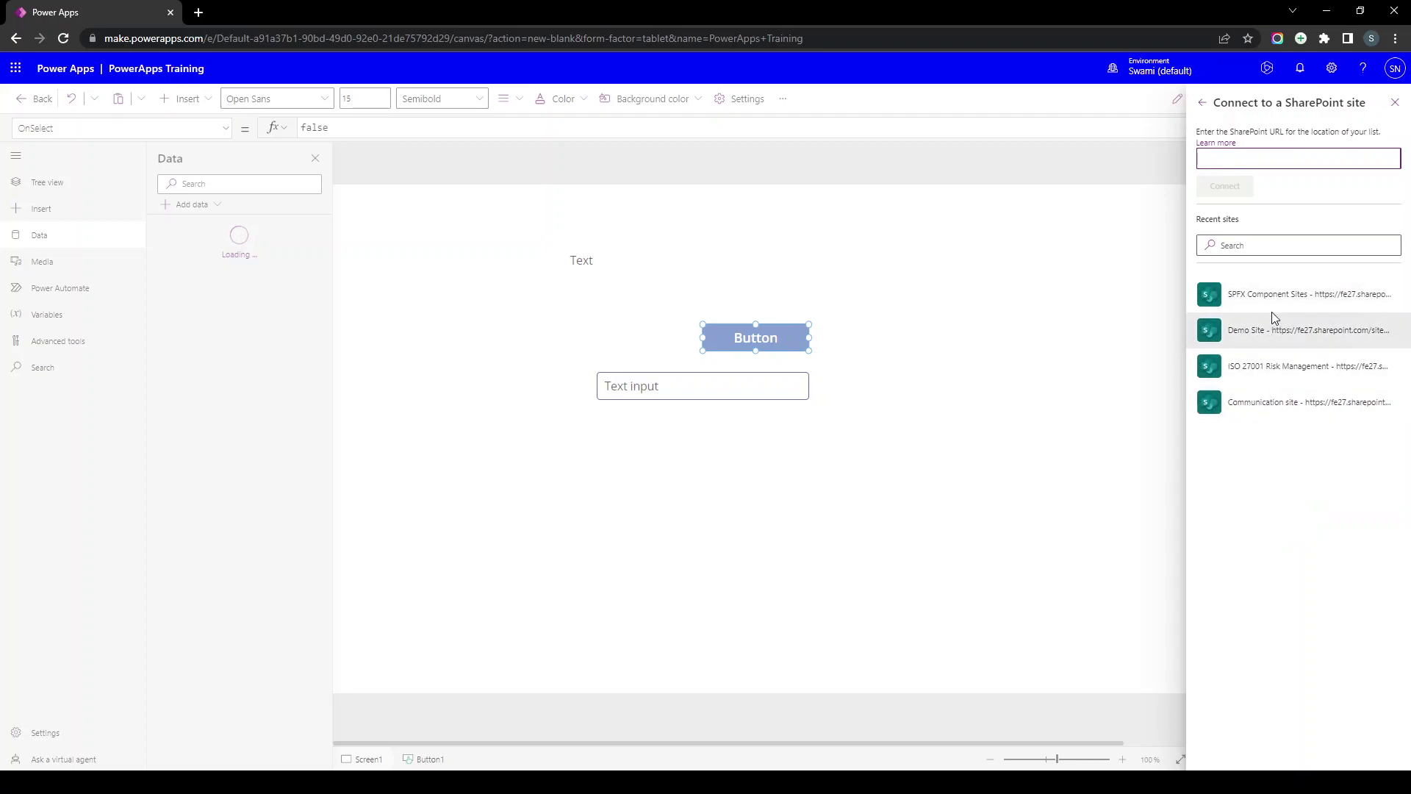
click(1273, 303)
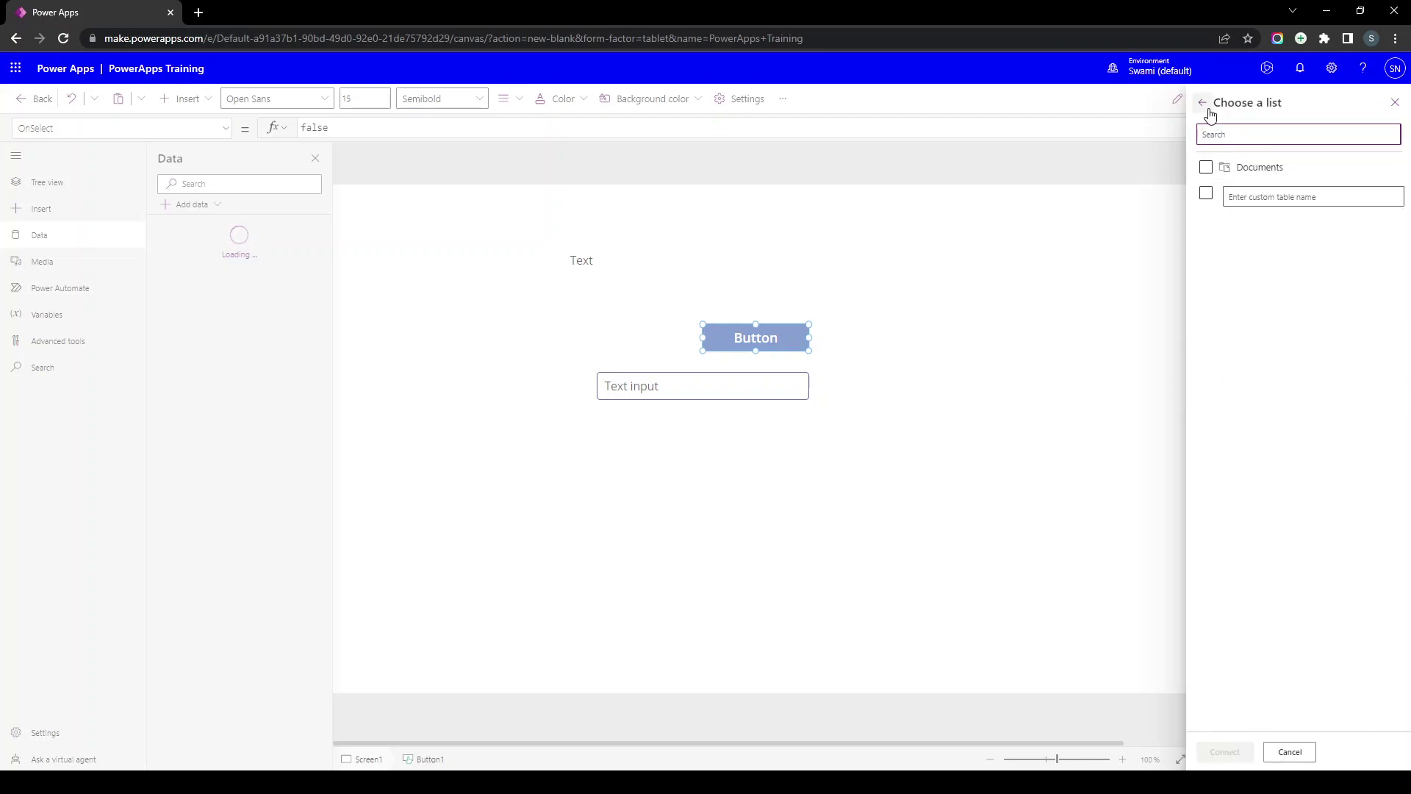
click(1206, 169)
click(1395, 102)
Search the available data sources for sql
click(221, 205)
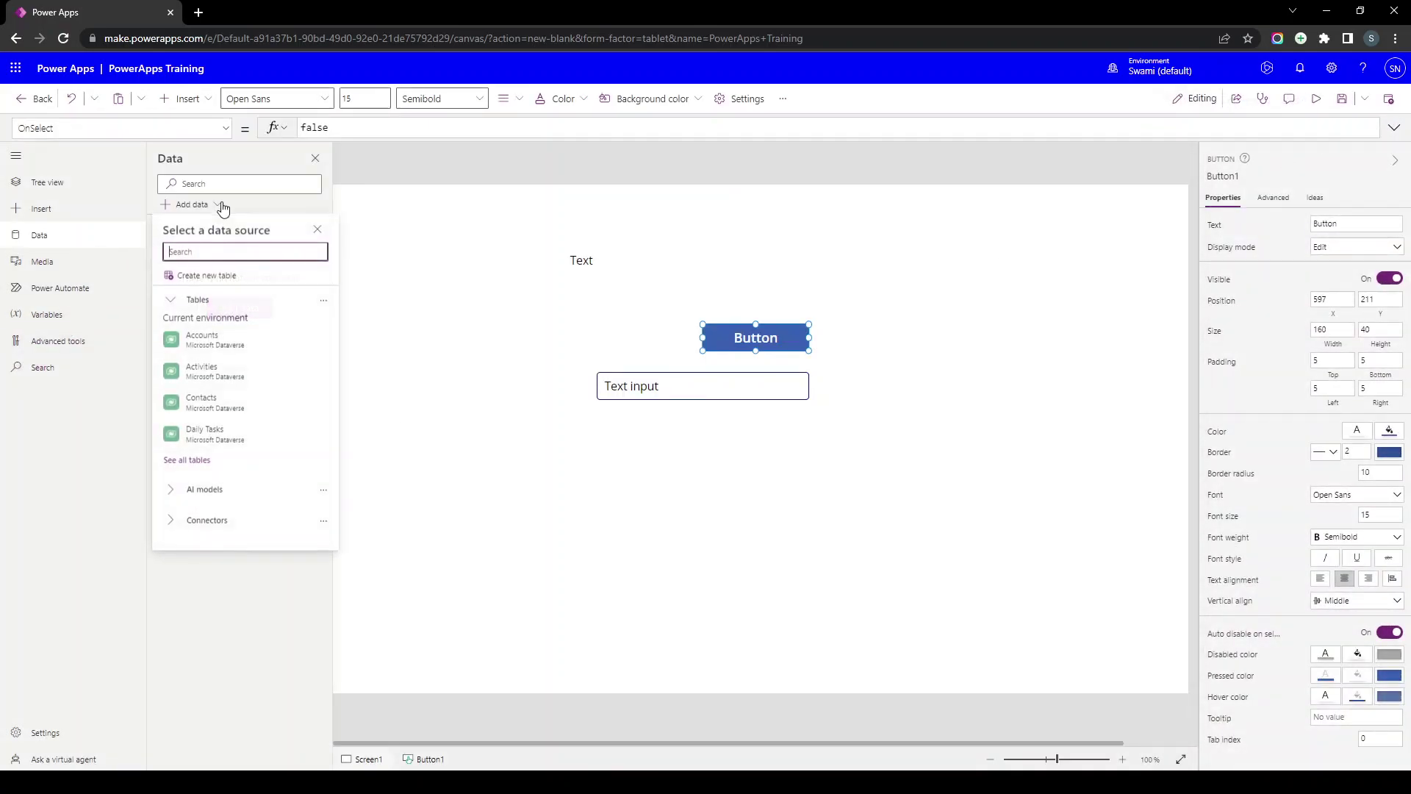
text(sql)
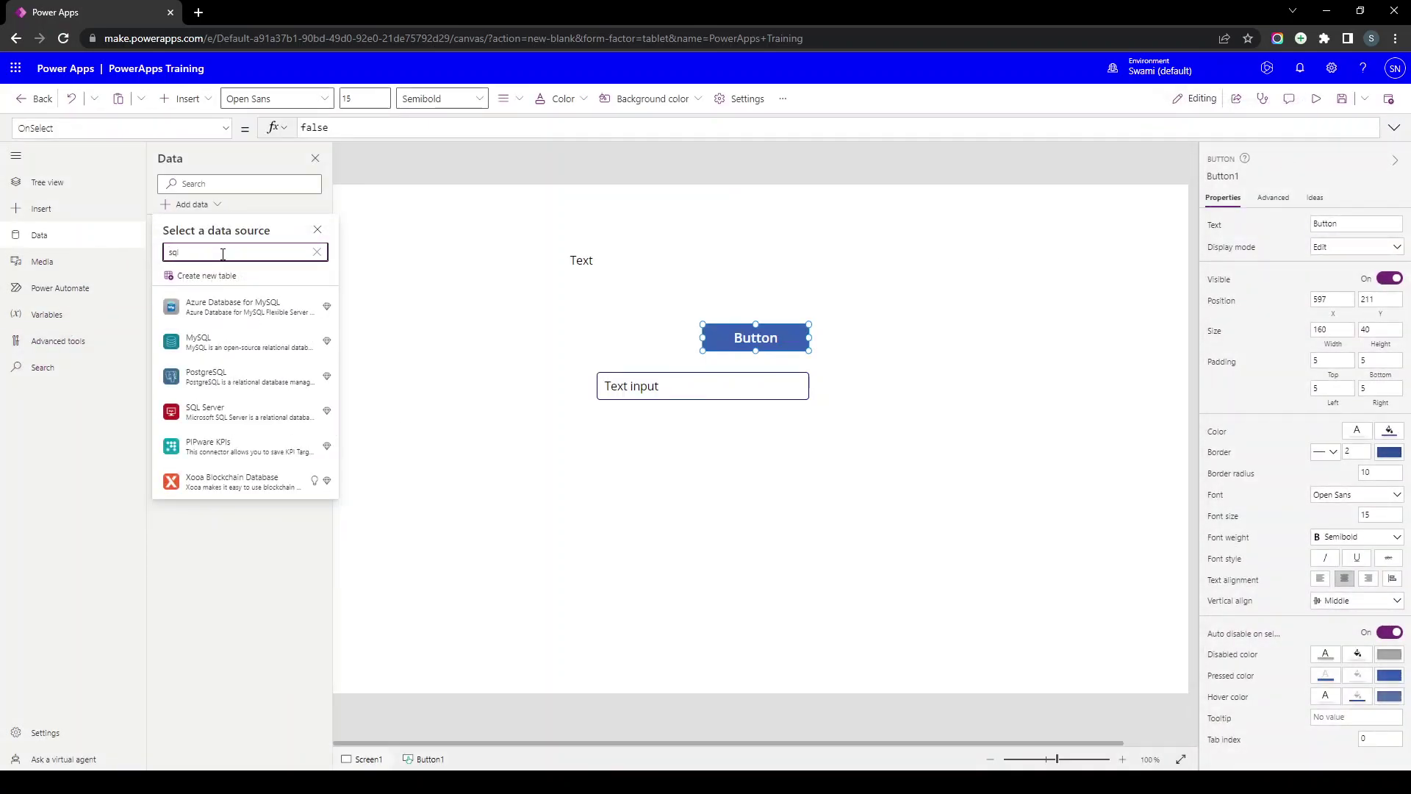
Review the app's areas for media, Power Automate flows, variables, advanced tools, and find and replace
click(41, 262)
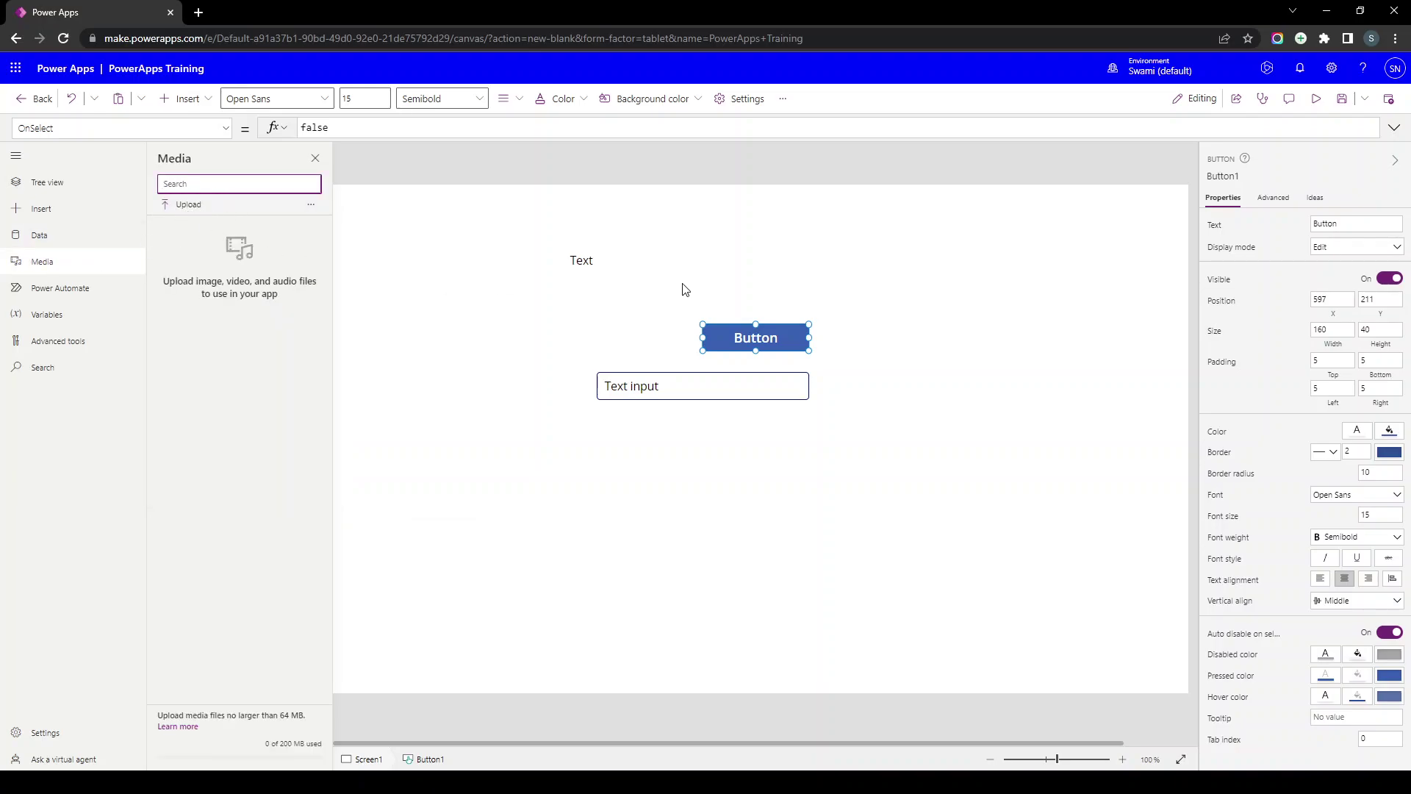
click(96, 289)
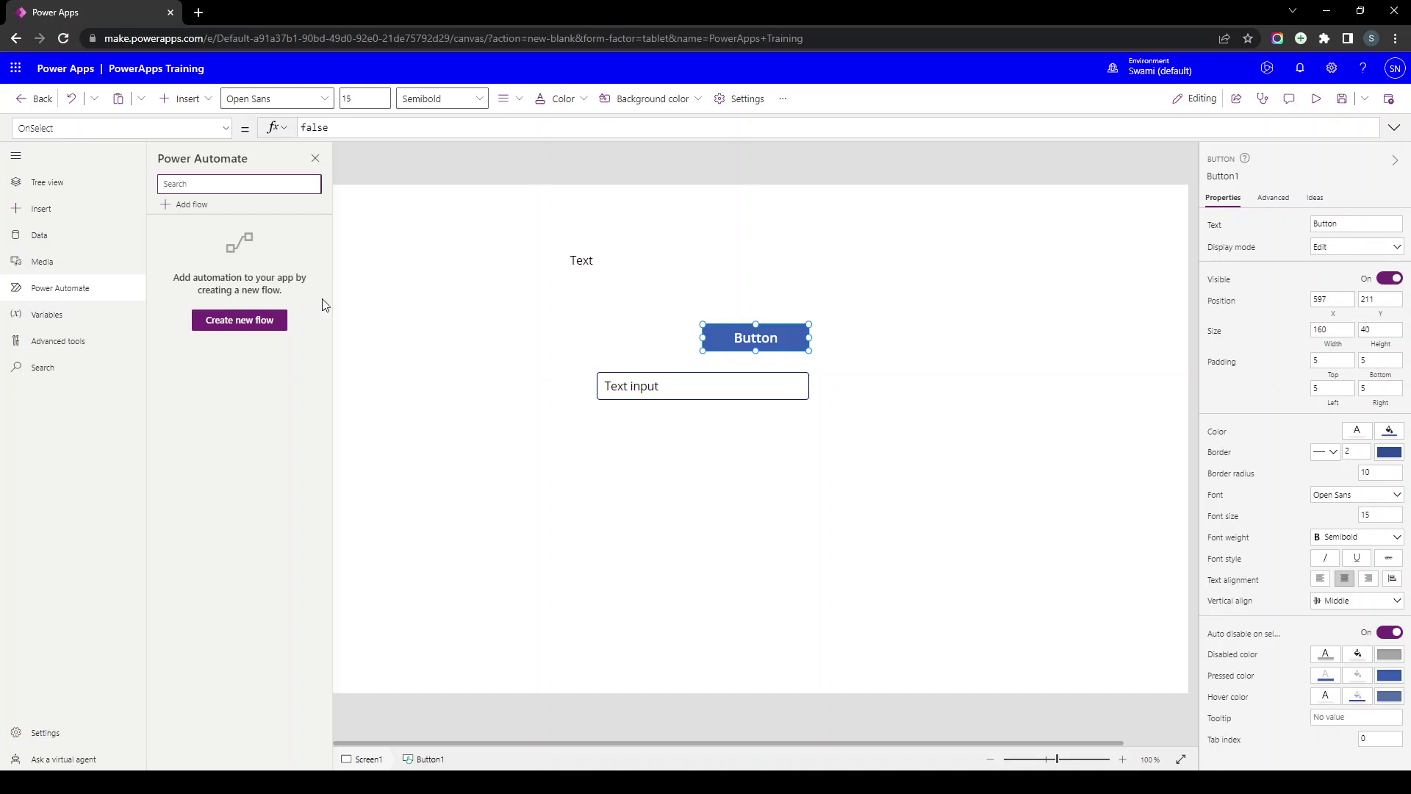
click(65, 323)
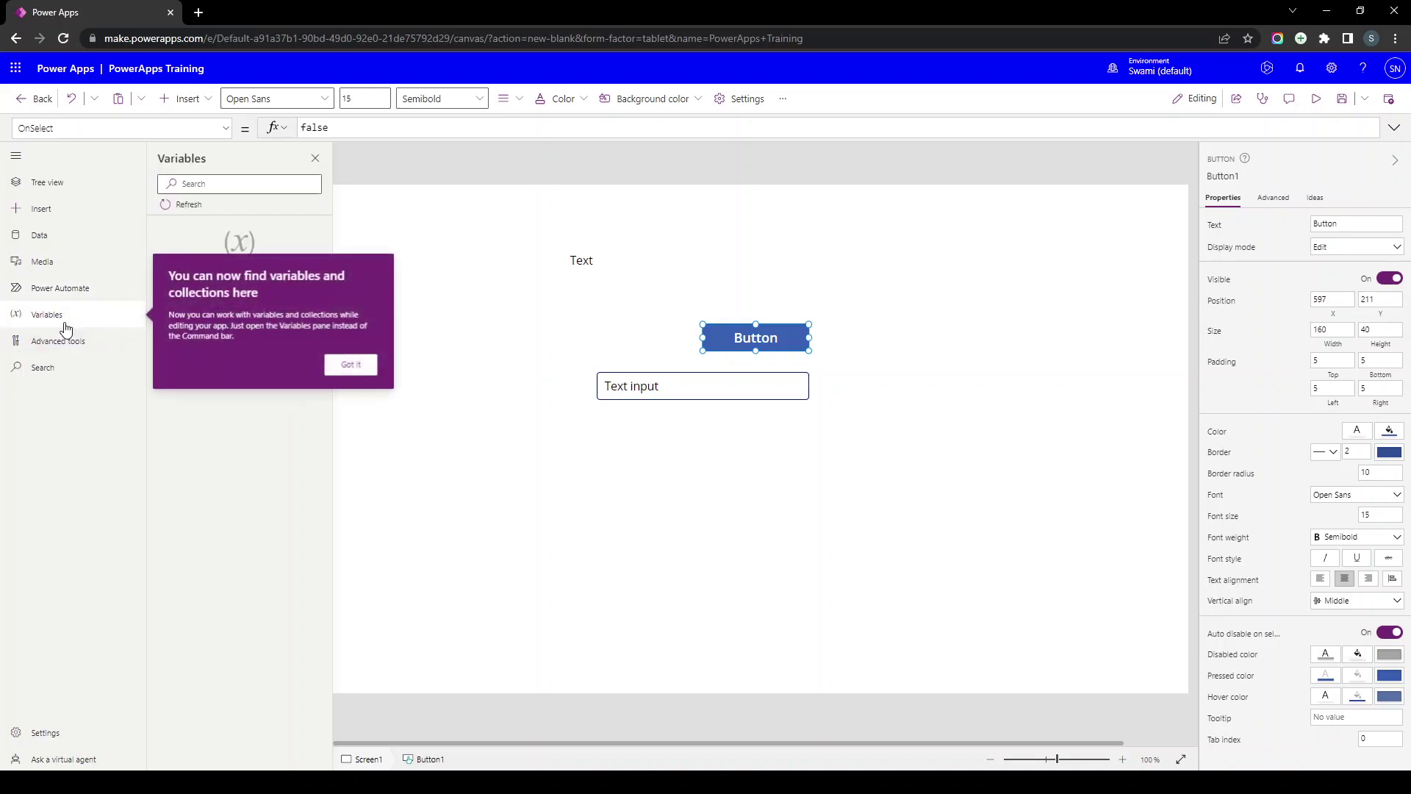
click(351, 376)
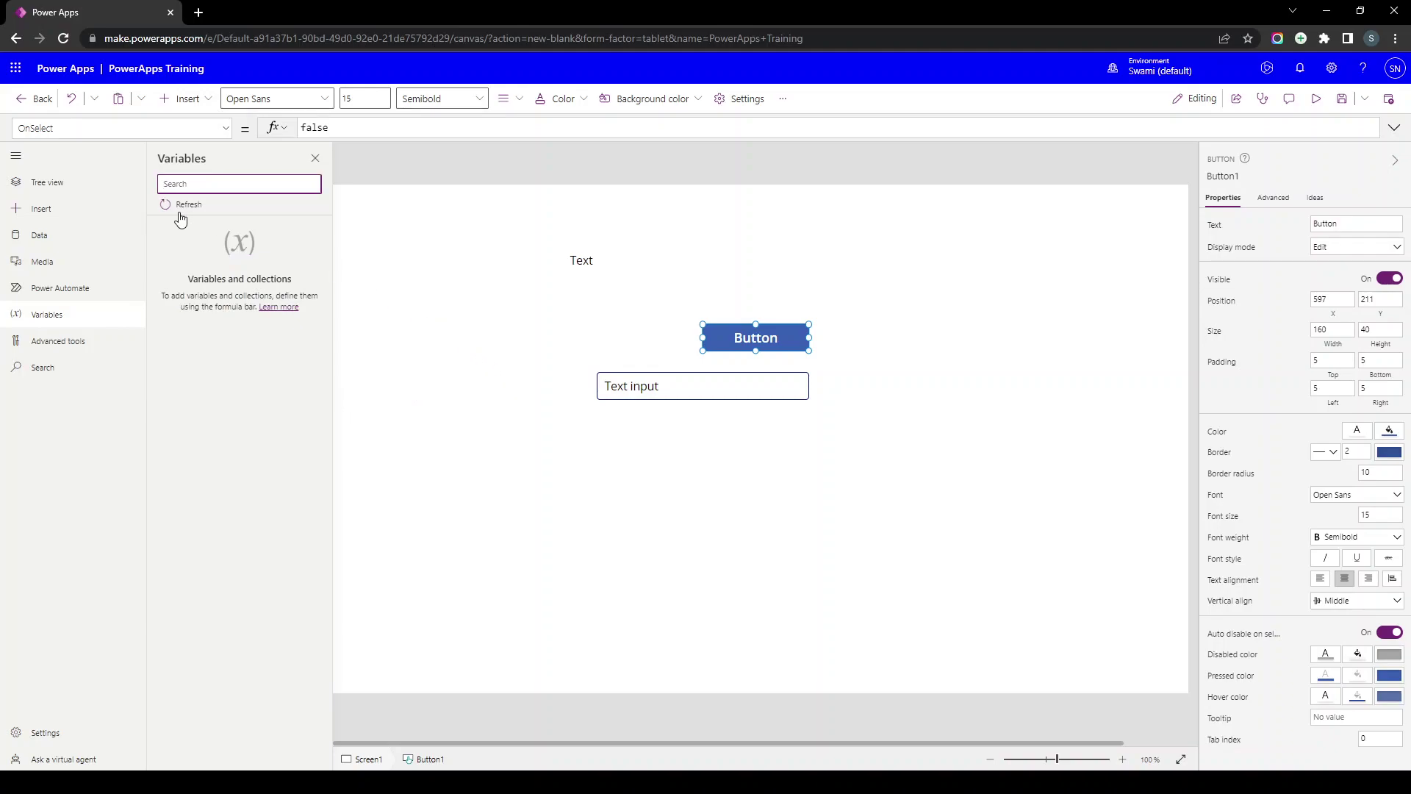
click(82, 347)
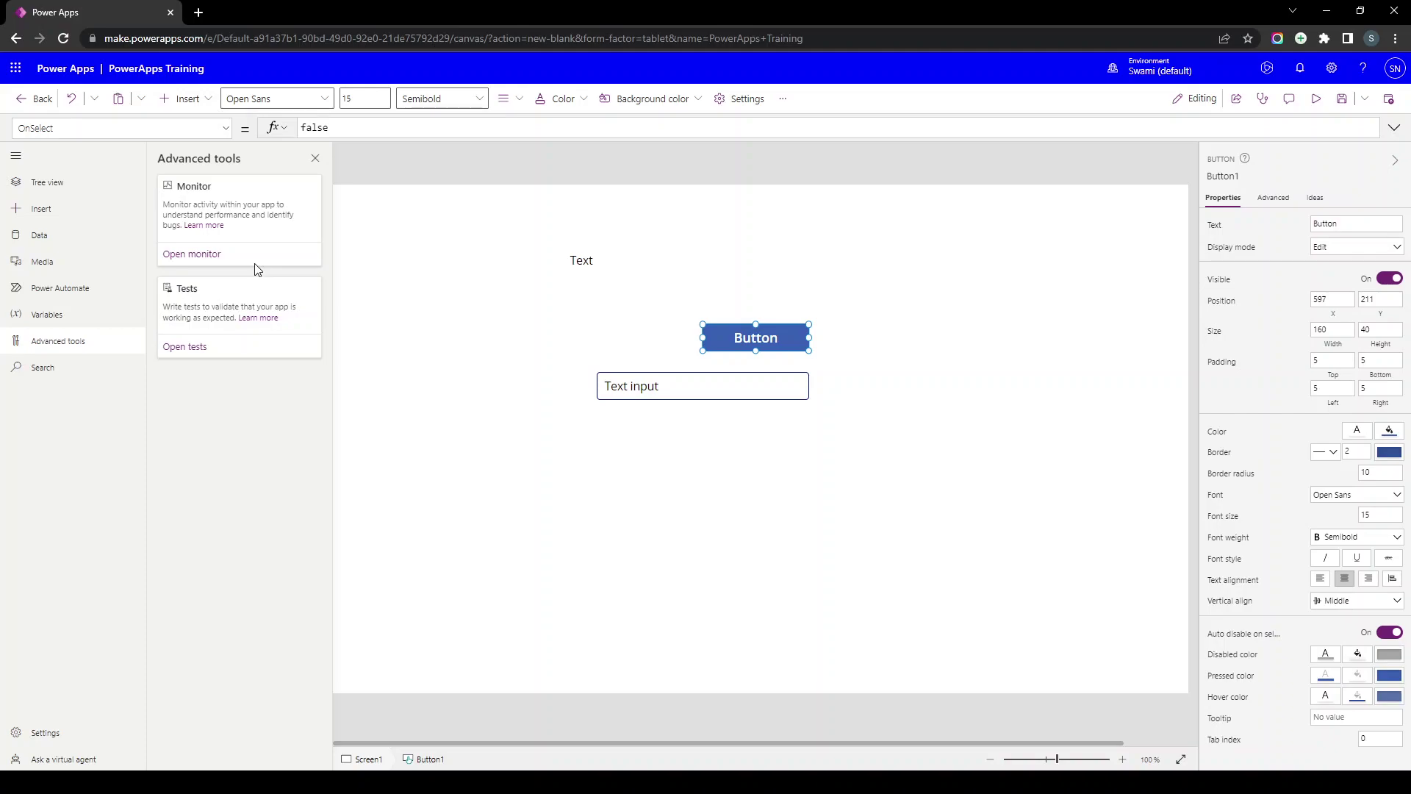
click(49, 369)
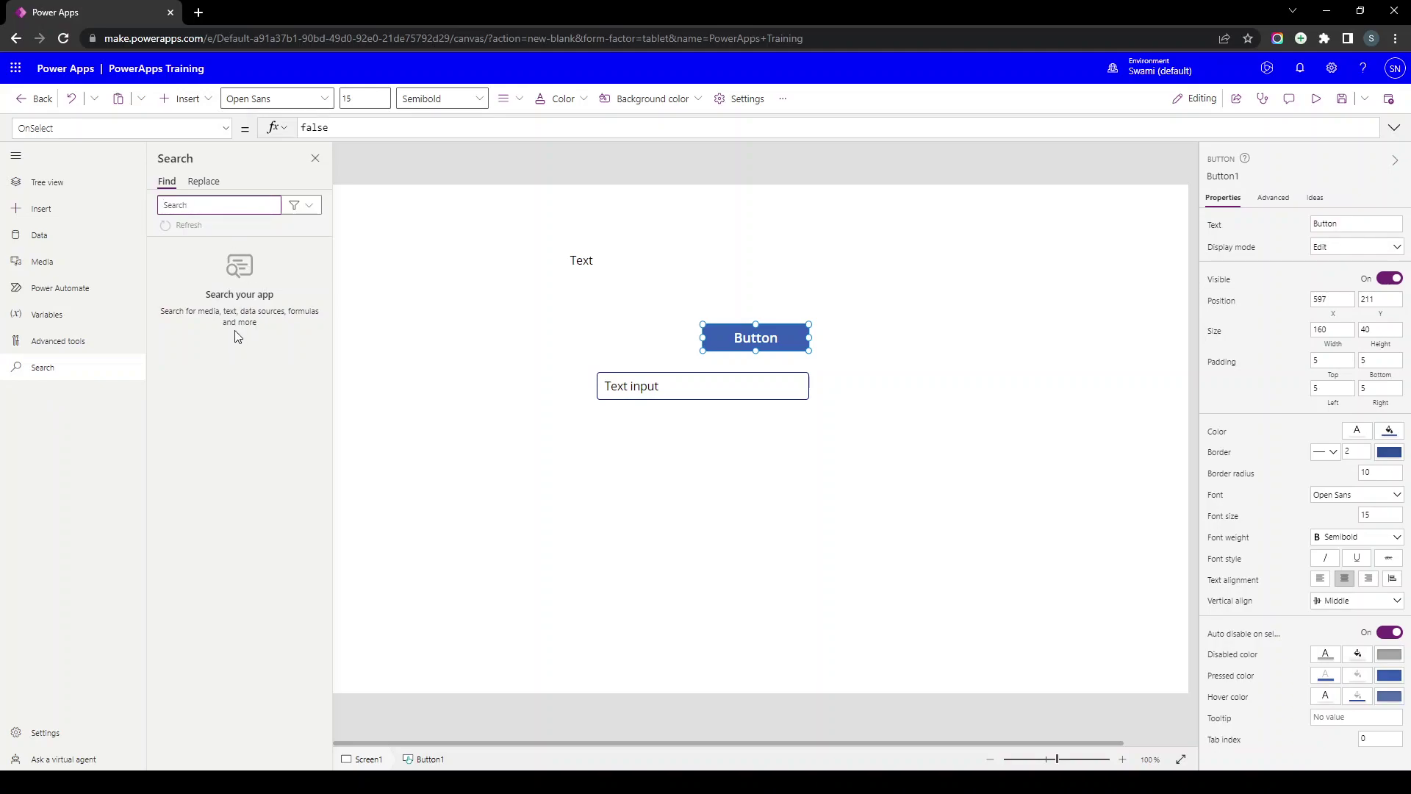
click(201, 184)
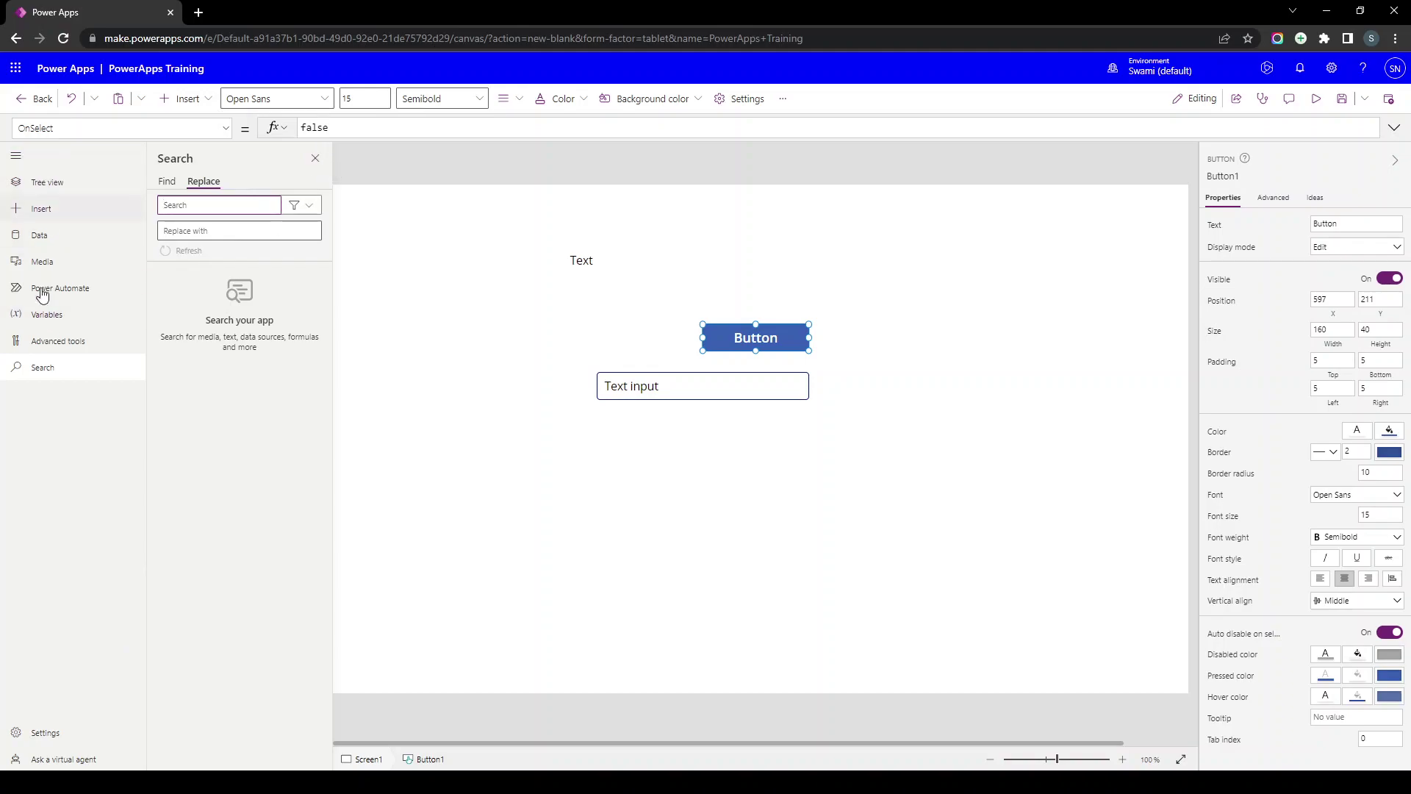
Review the insertable controls, the button's font, size and weight options, and the screen's background color options
click(185, 99)
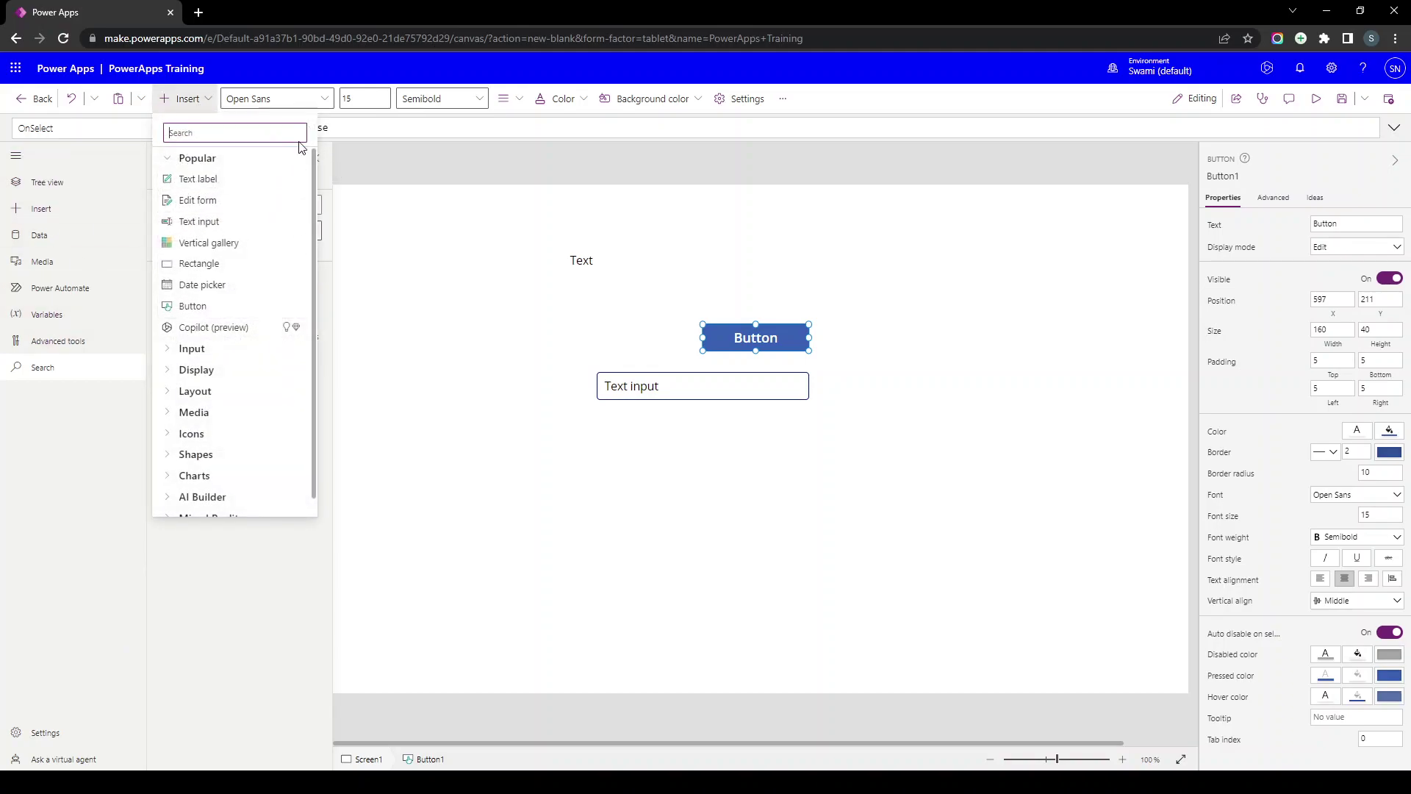
click(400, 135)
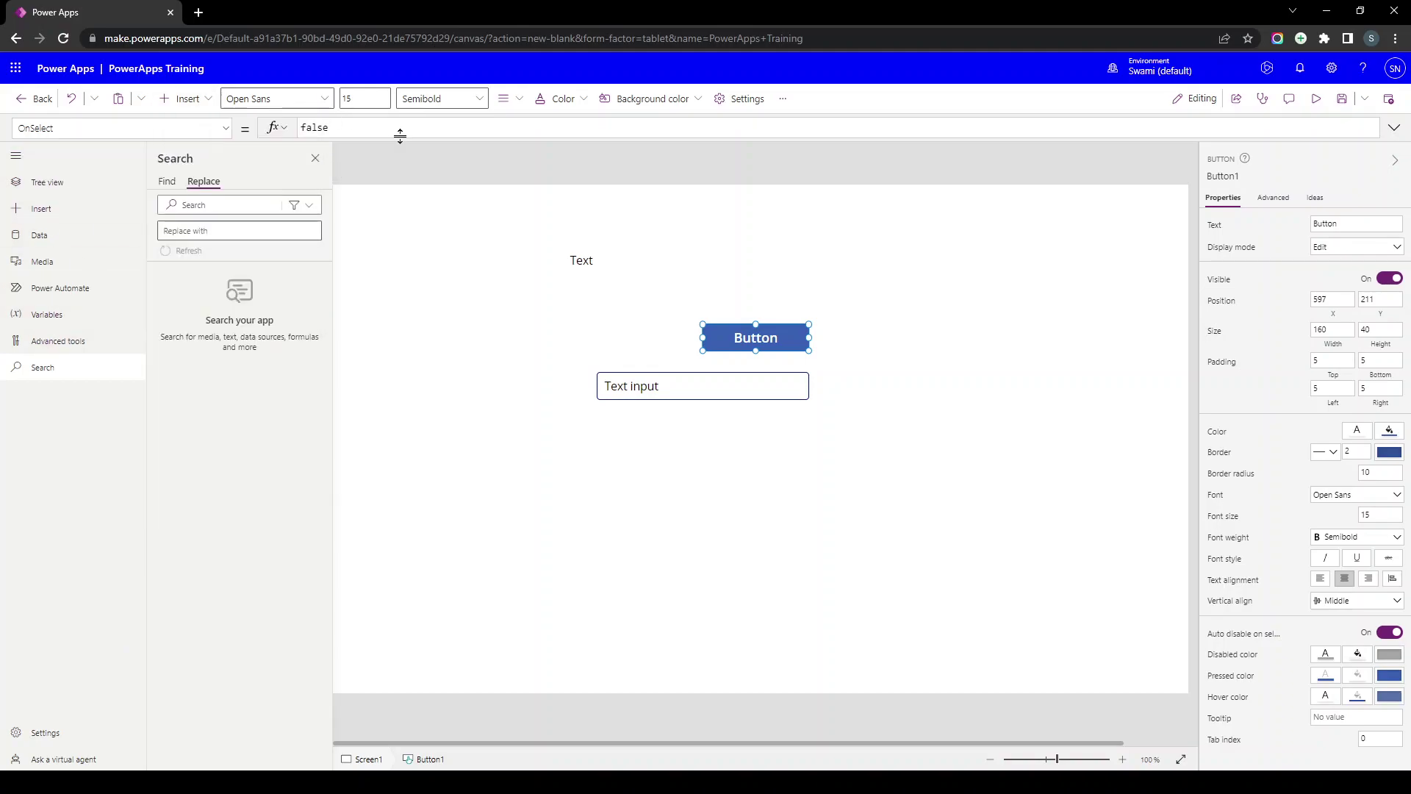
click(279, 101)
click(366, 101)
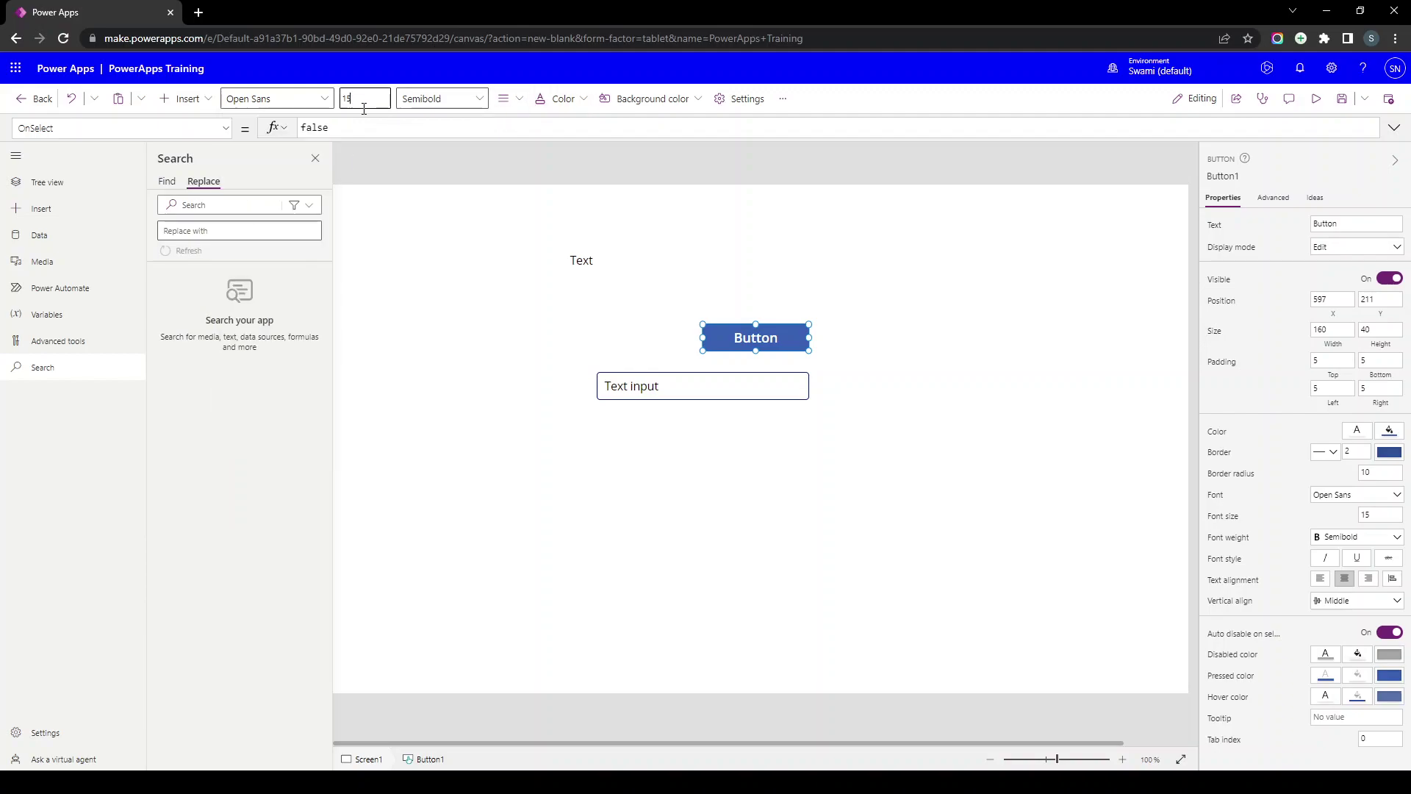
click(456, 103)
click(599, 159)
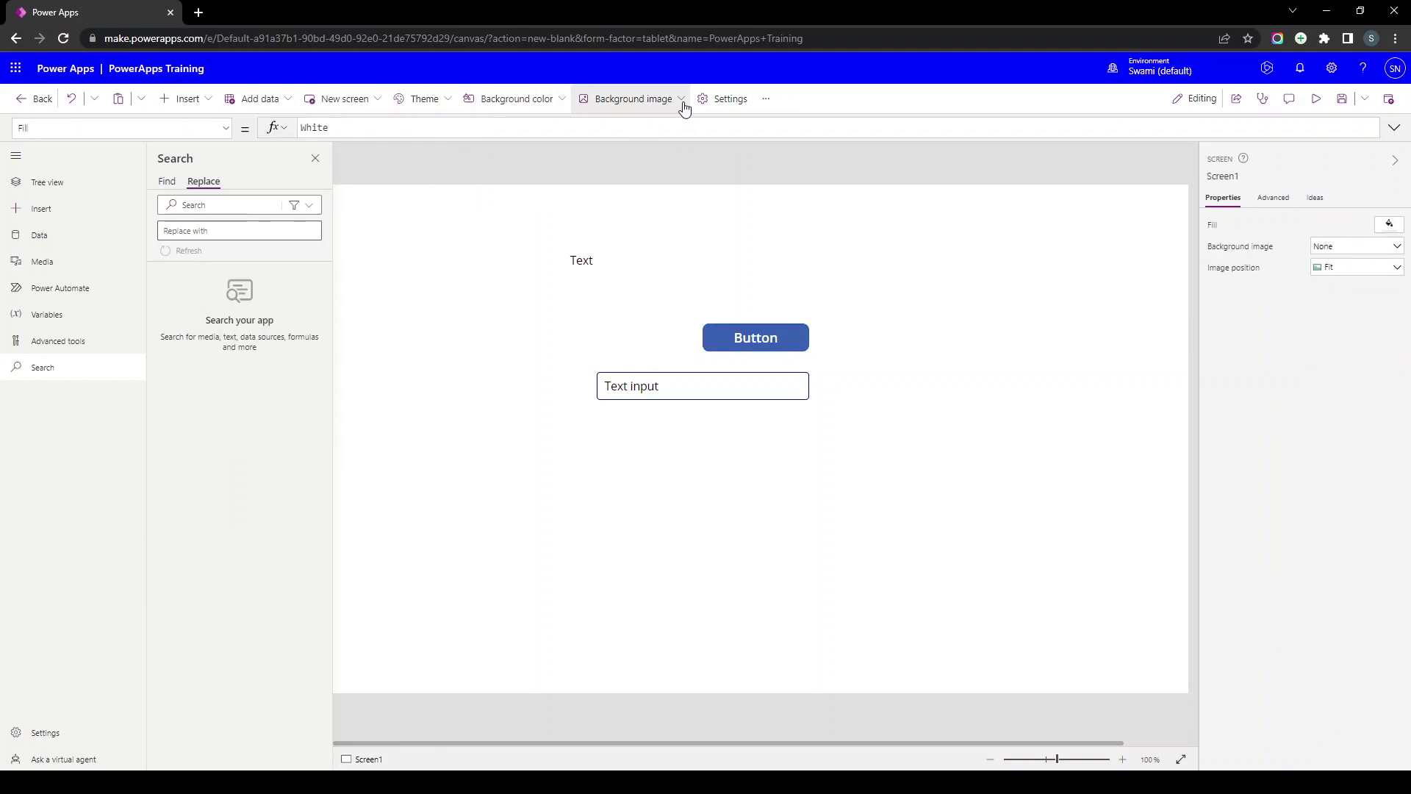
click(492, 102)
Examine the app's general settings, including name, description, icon choices, auto save, offline use and data row limit
click(742, 105)
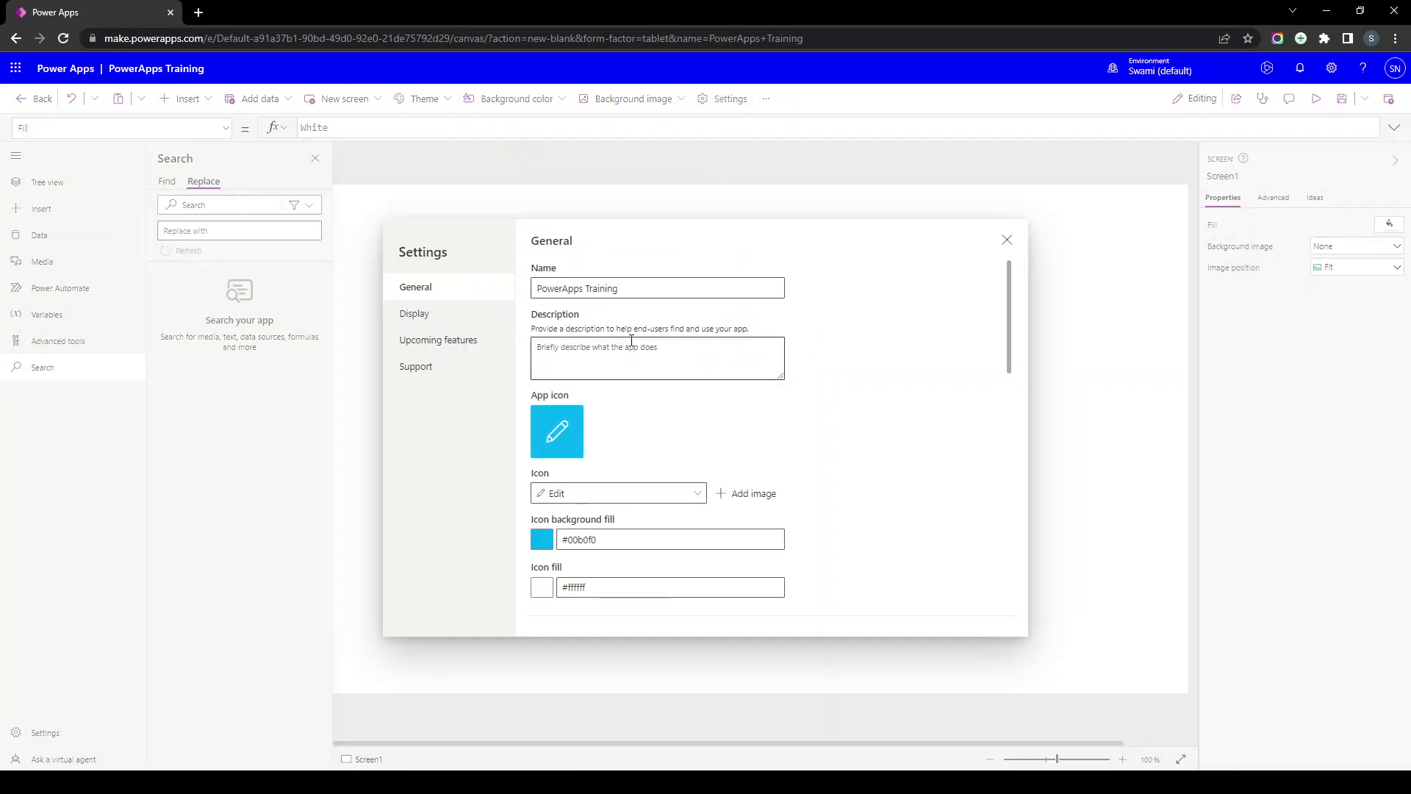
drag(649, 288, 504, 291)
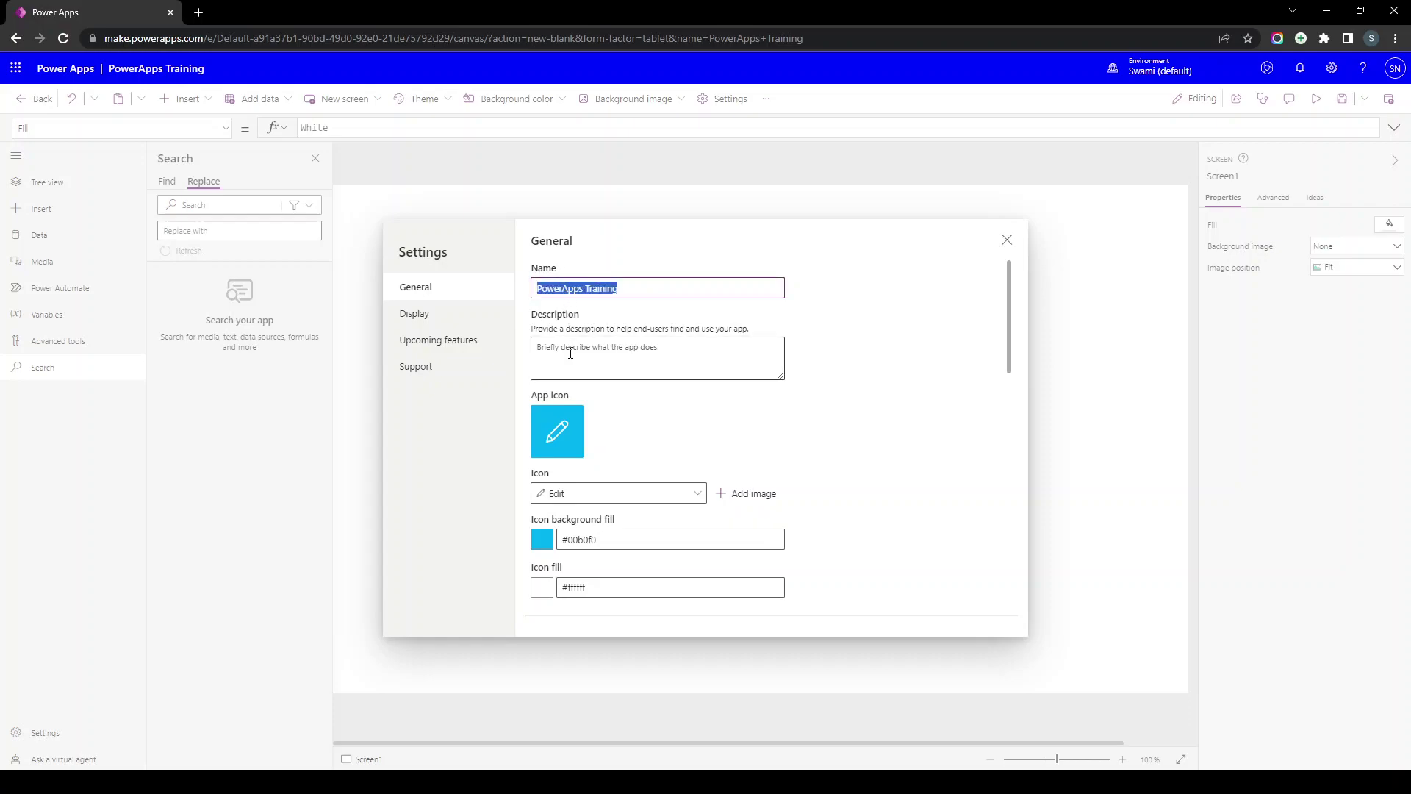
click(563, 380)
scroll(563, 381, down, 3)
scroll(547, 337, up, 1)
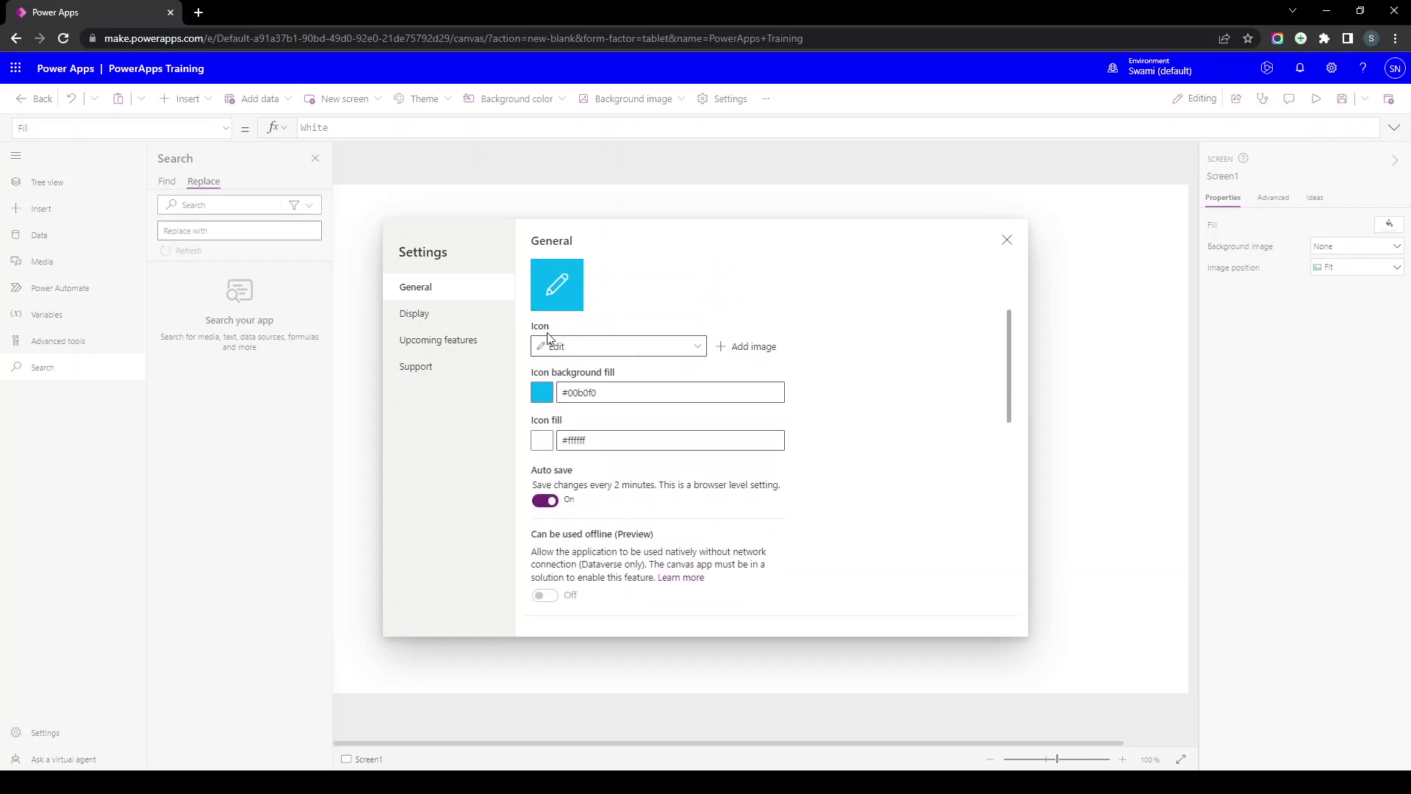
scroll(569, 285, up, 2)
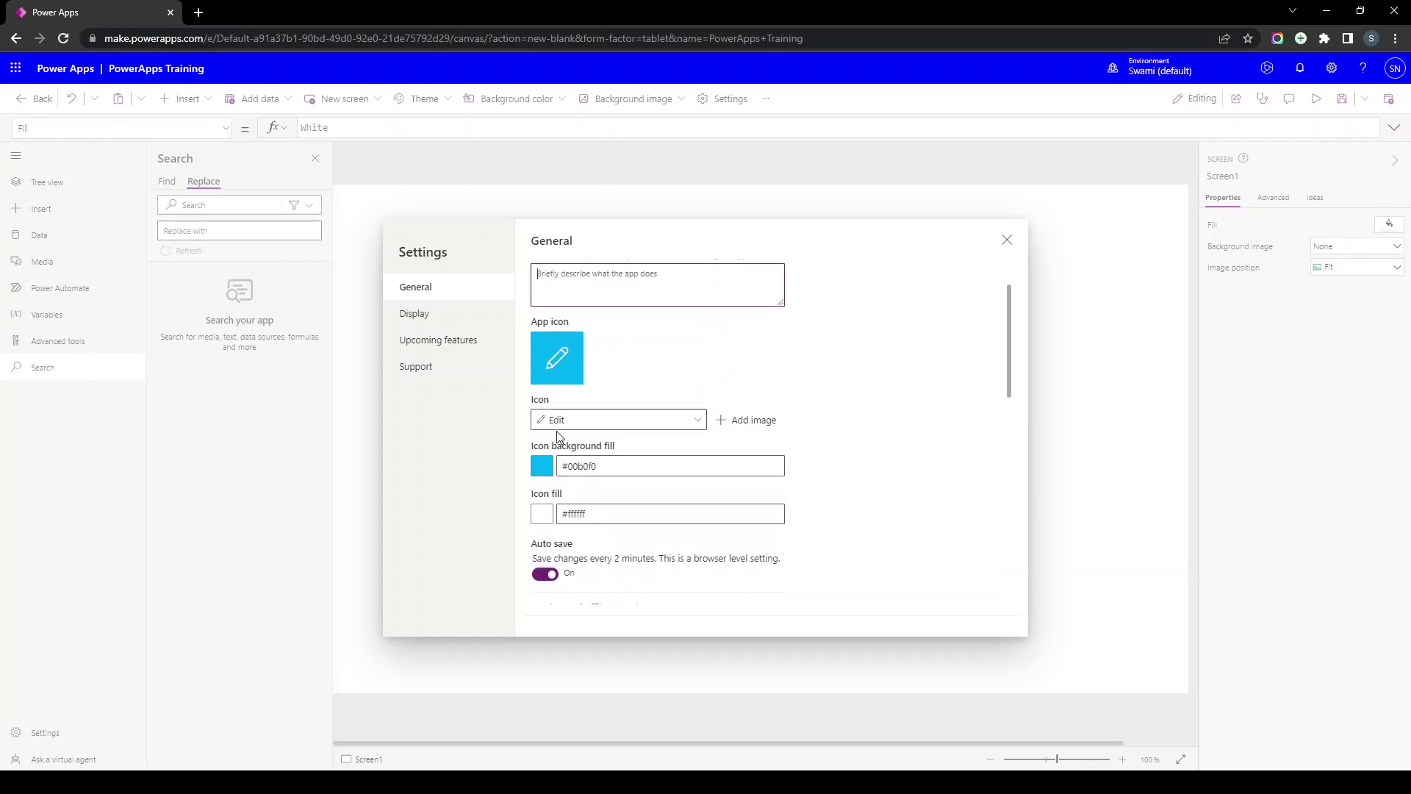
click(573, 420)
scroll(647, 552, down, 10)
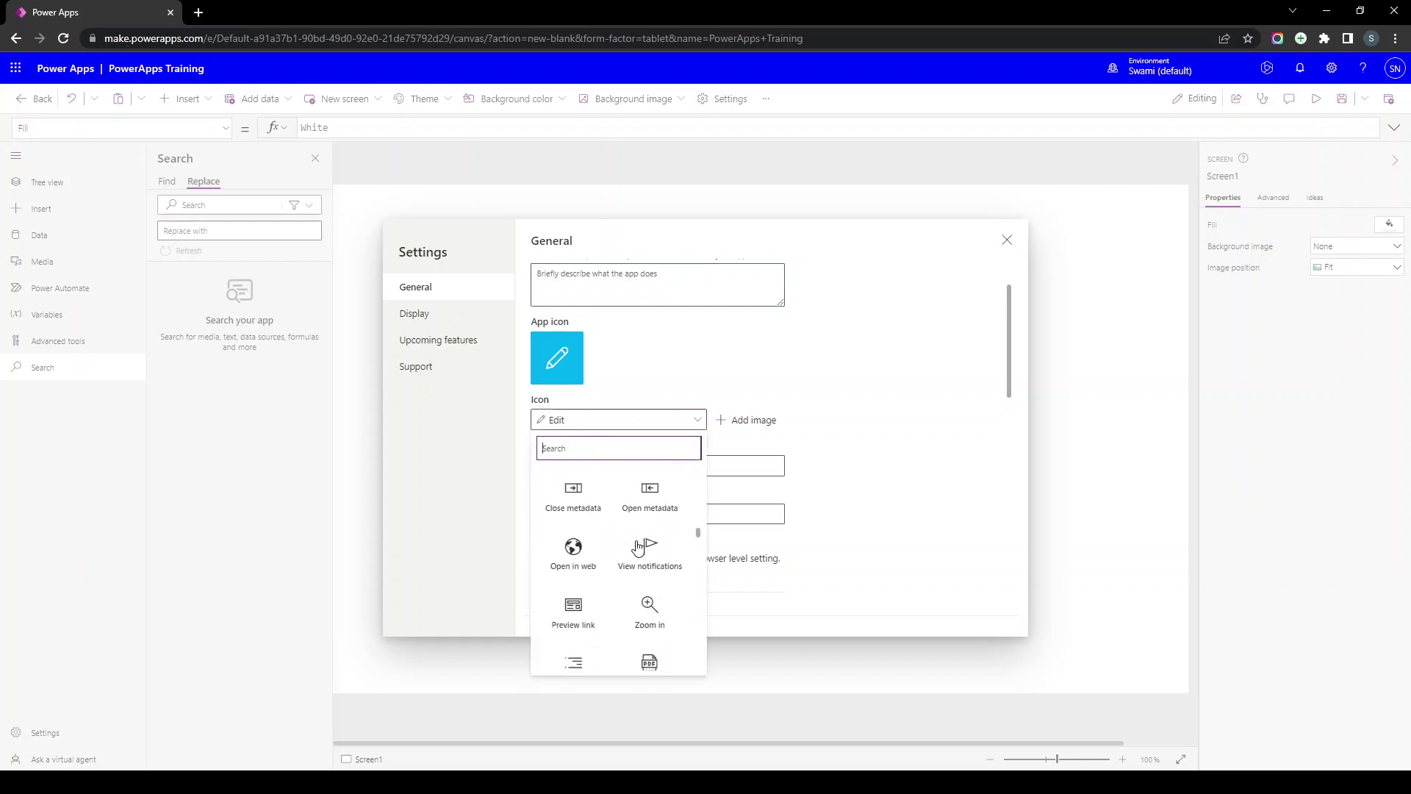
click(812, 432)
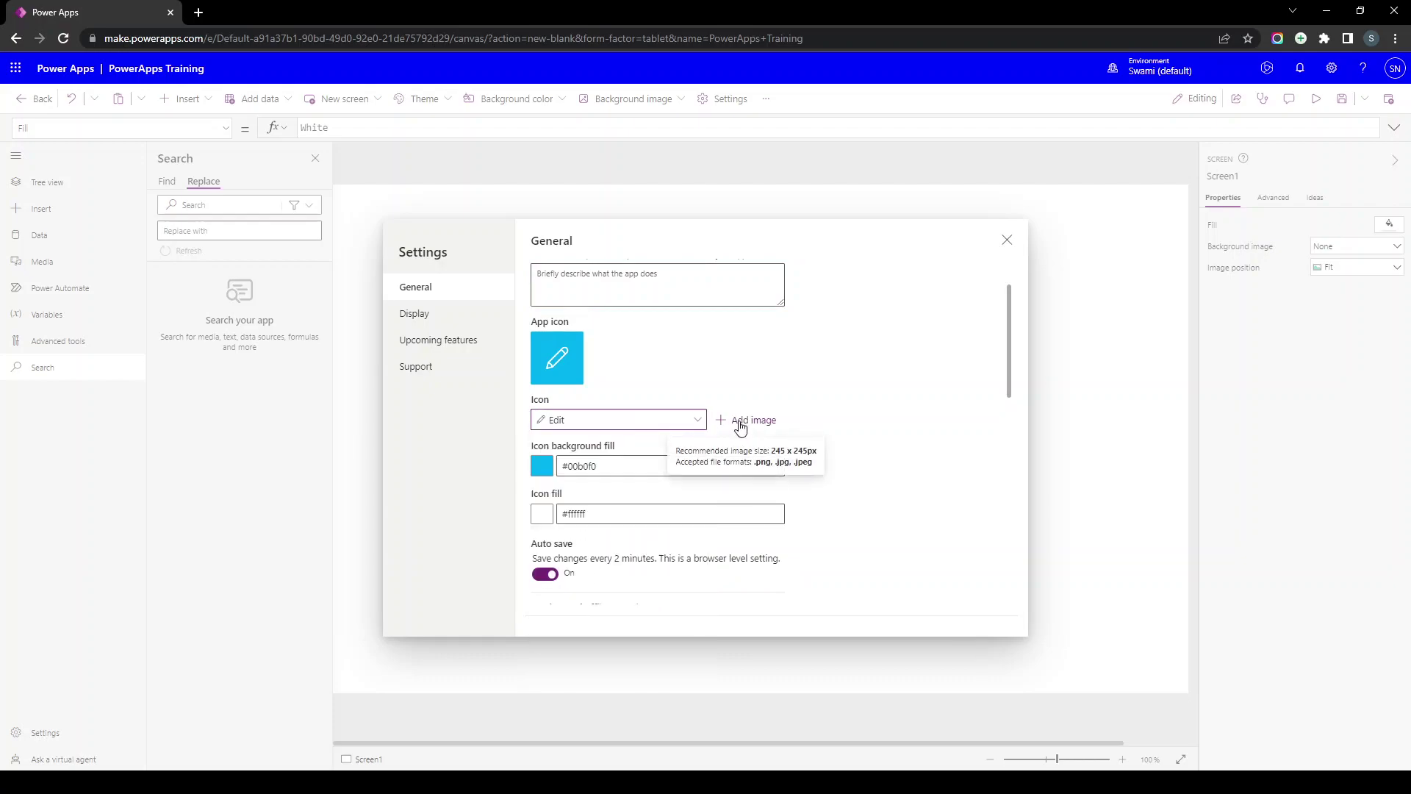
scroll(793, 430, down, 3)
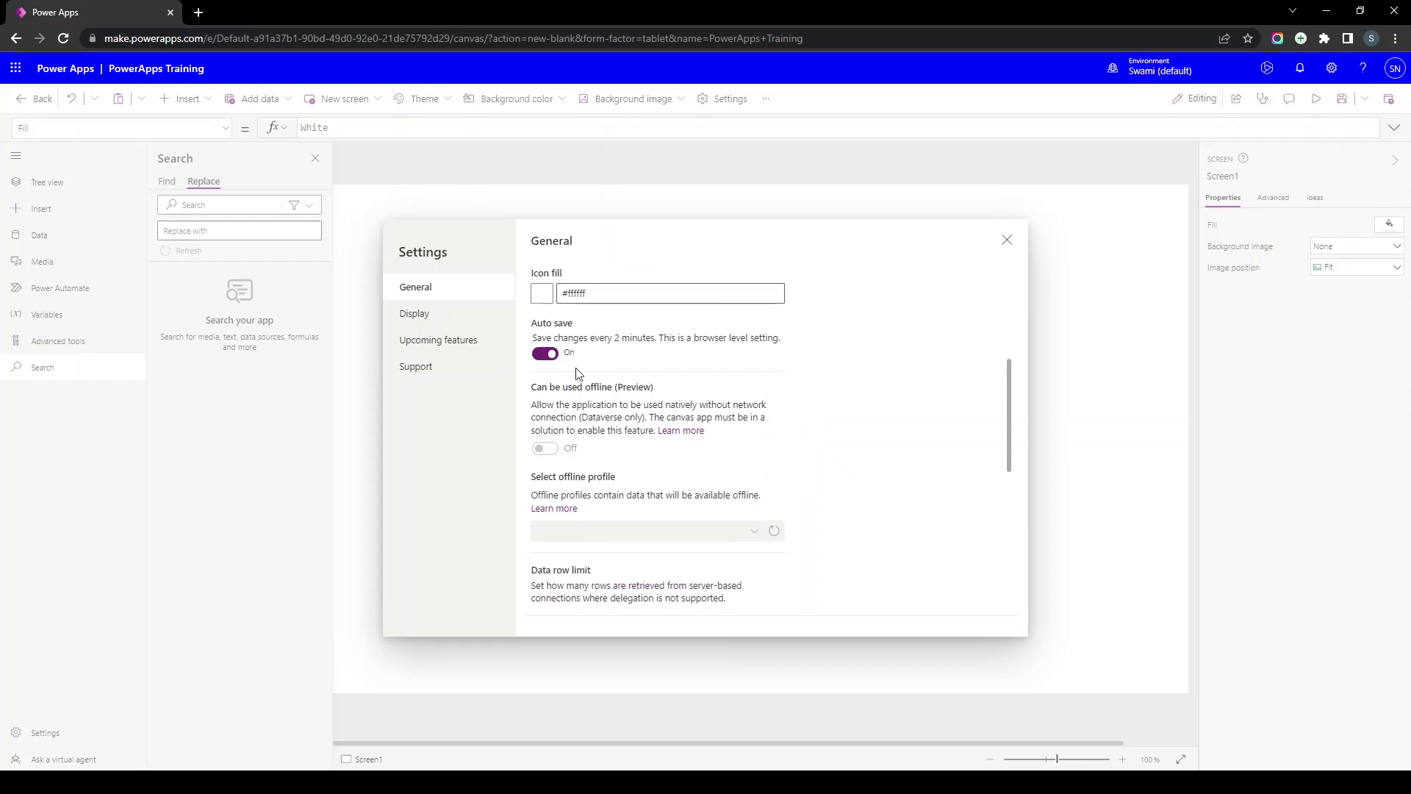
scroll(573, 372, down, 4)
Review the app's display orientation and size options, and switch Scale to fit off and back on
click(463, 315)
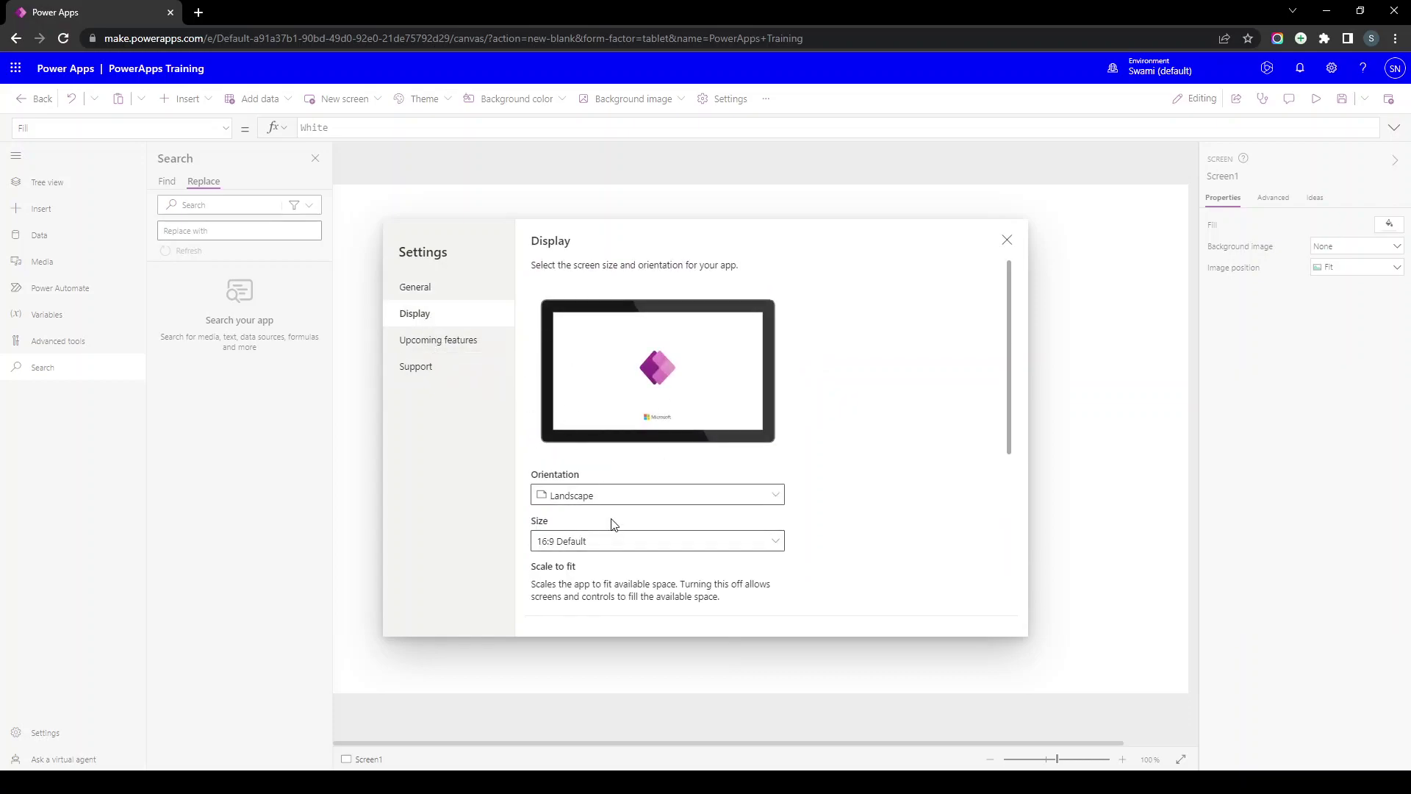
click(613, 495)
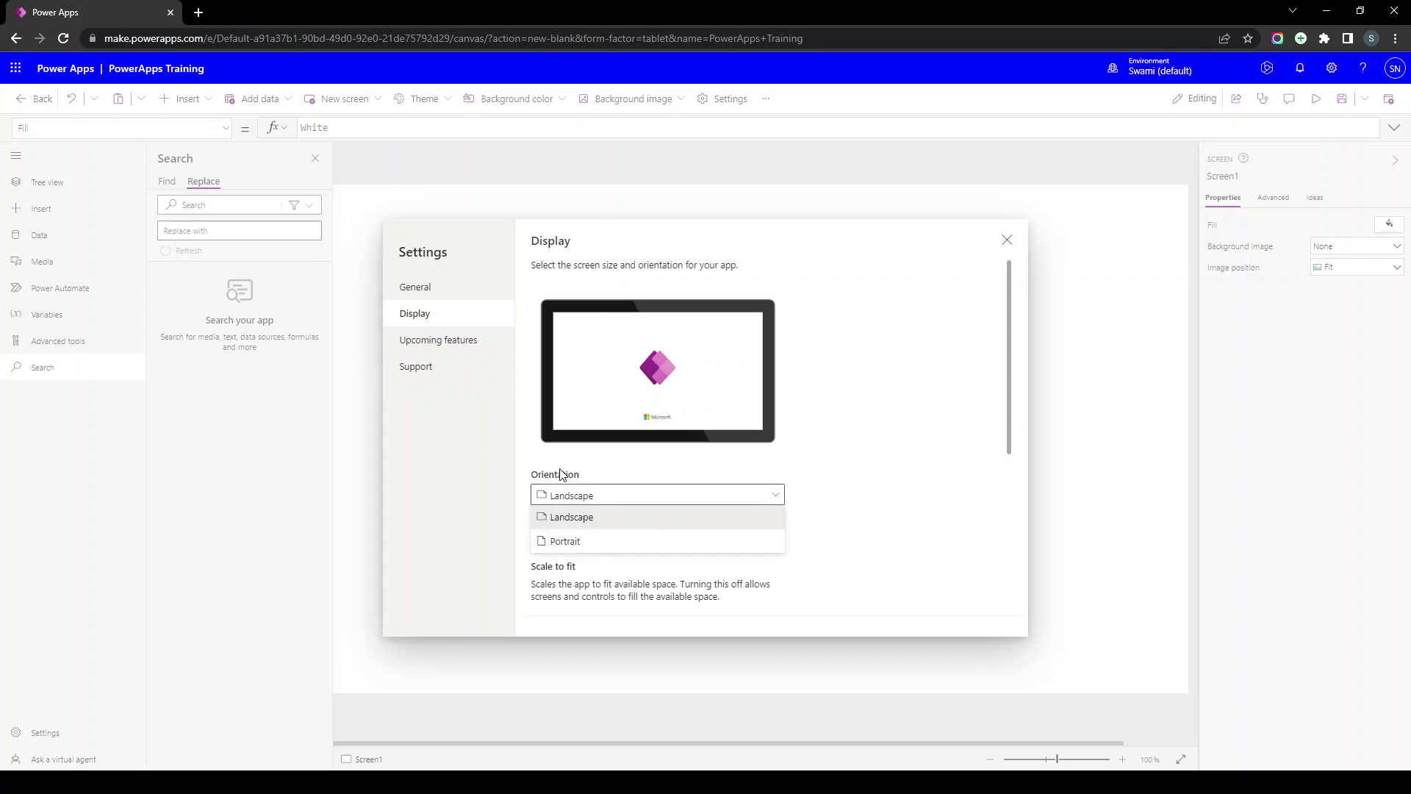
scroll(560, 474, down, 3)
scroll(560, 474, down, 1)
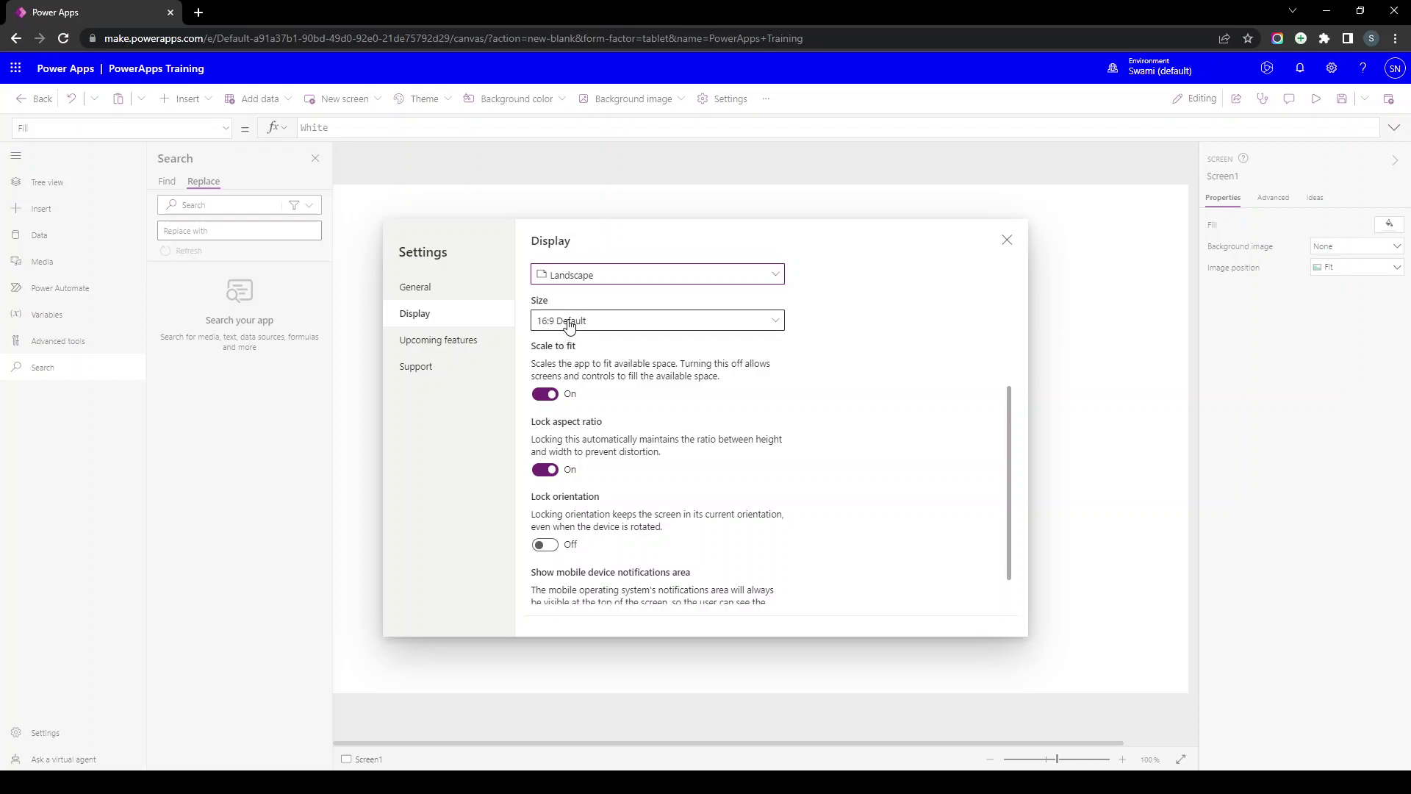
click(569, 325)
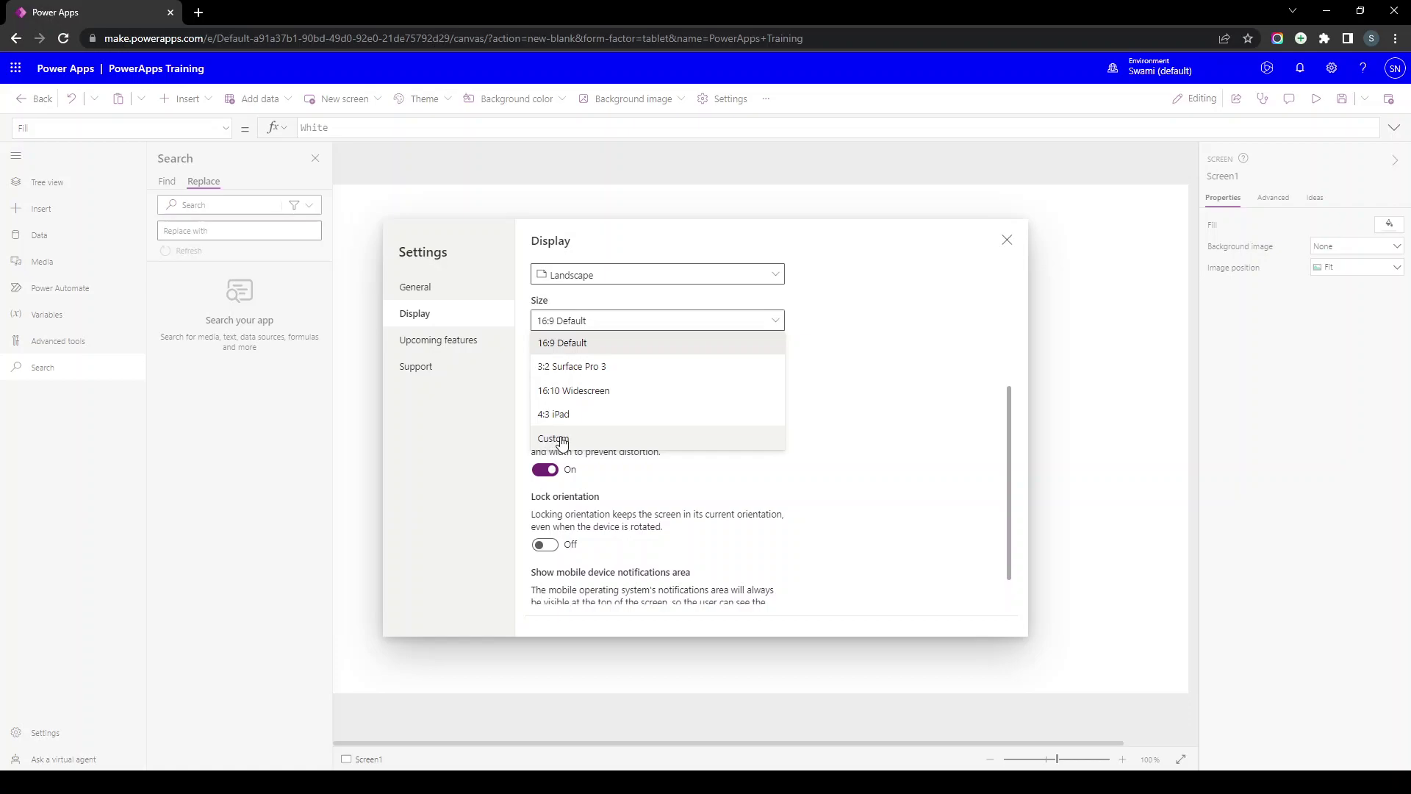
click(948, 418)
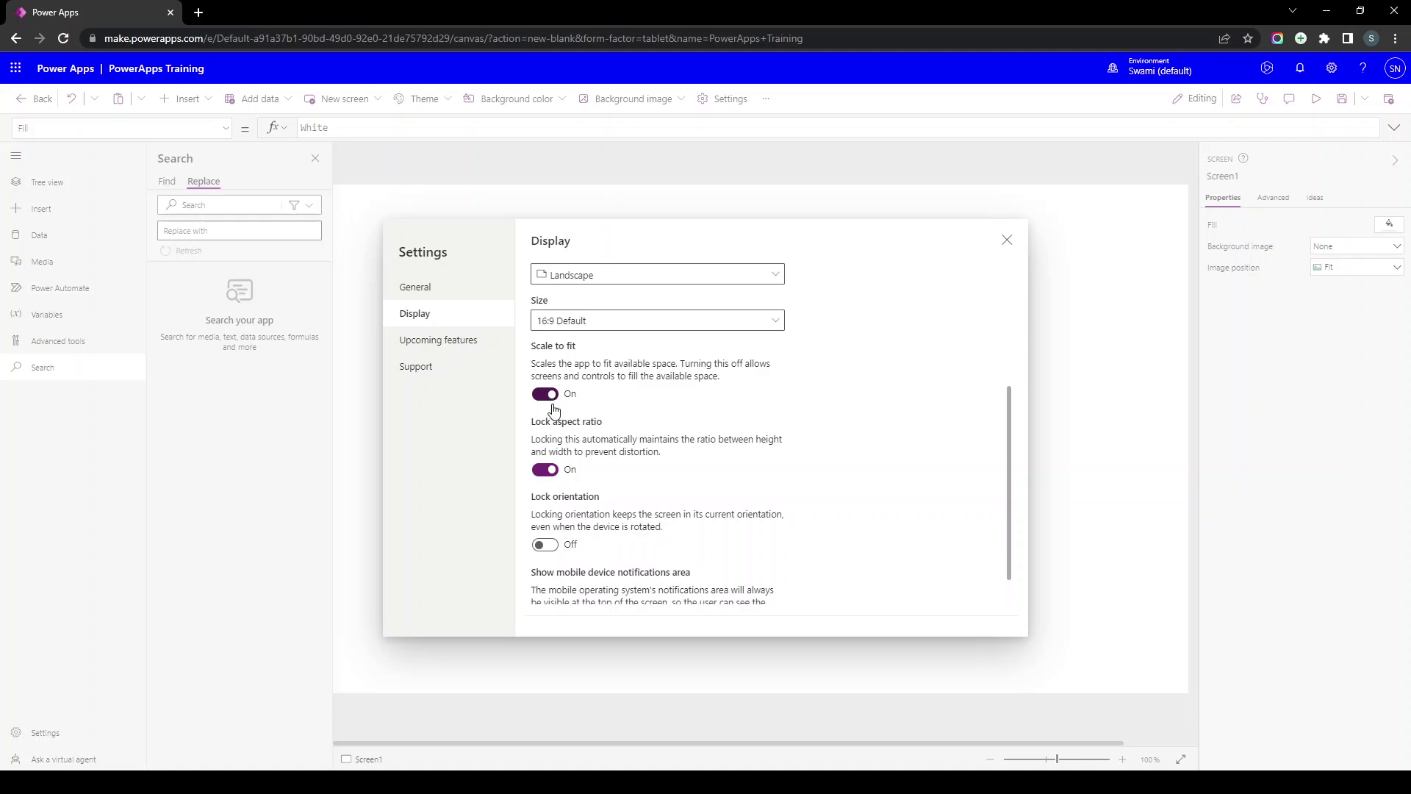
click(551, 401)
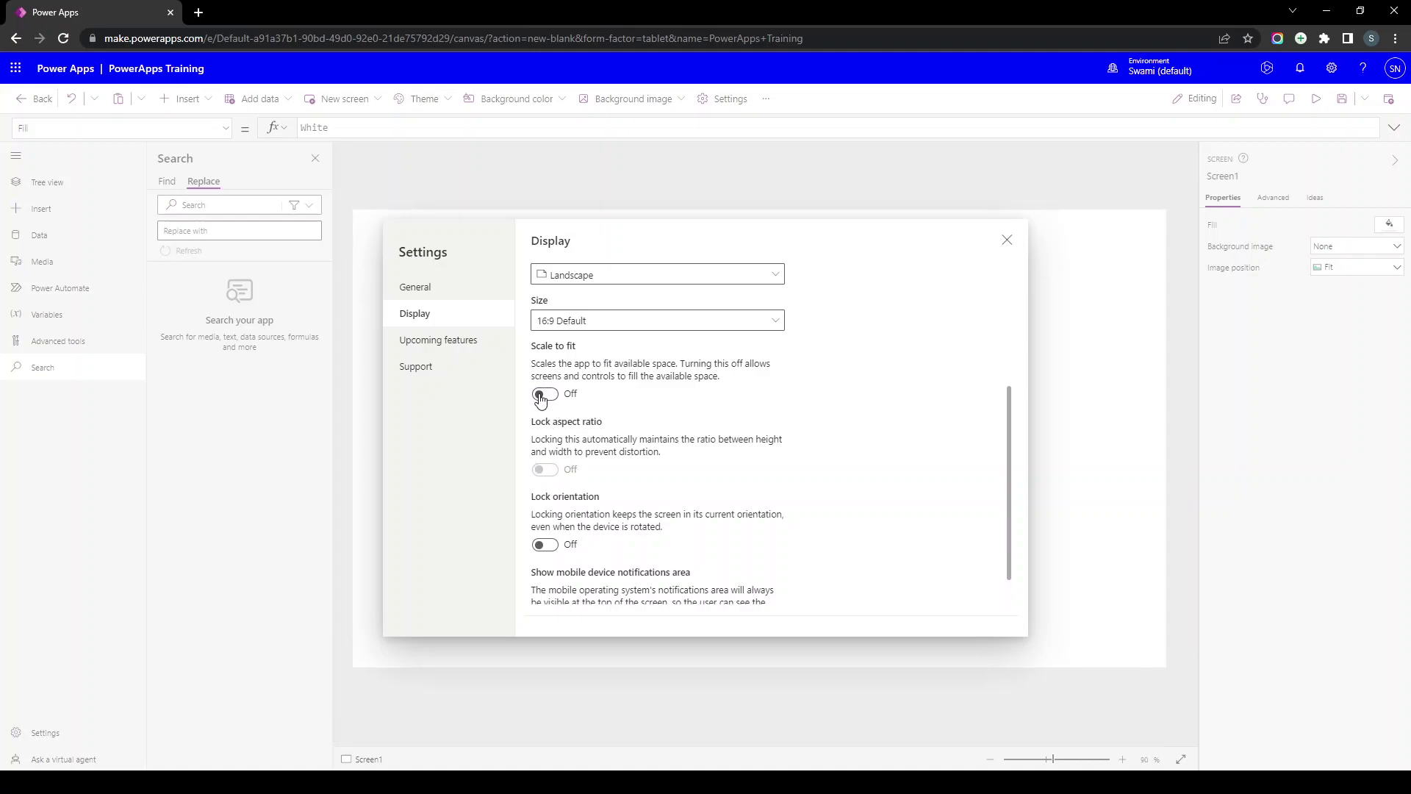
click(541, 399)
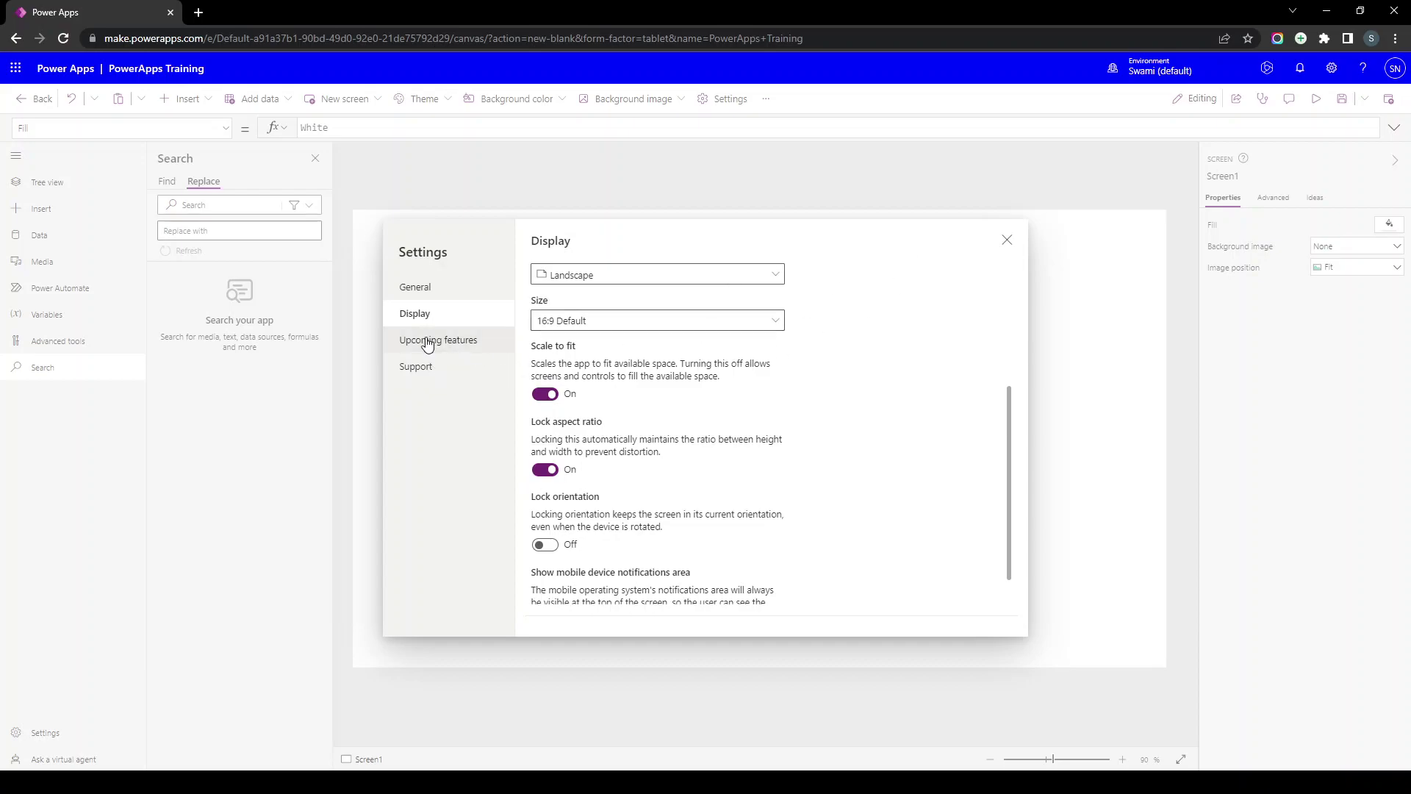
Browse the retired, experimental and preview features among the app's upcoming features
click(478, 340)
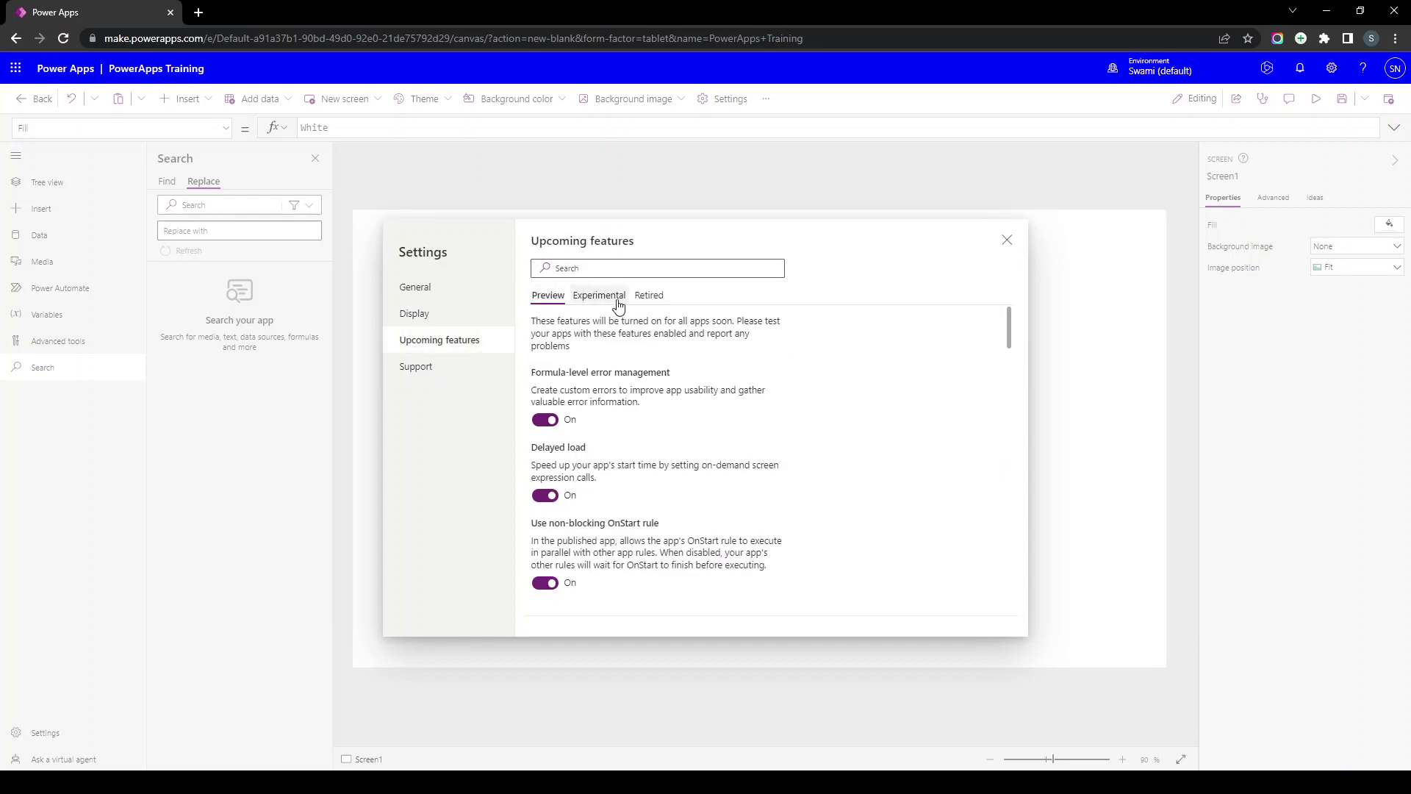
click(641, 298)
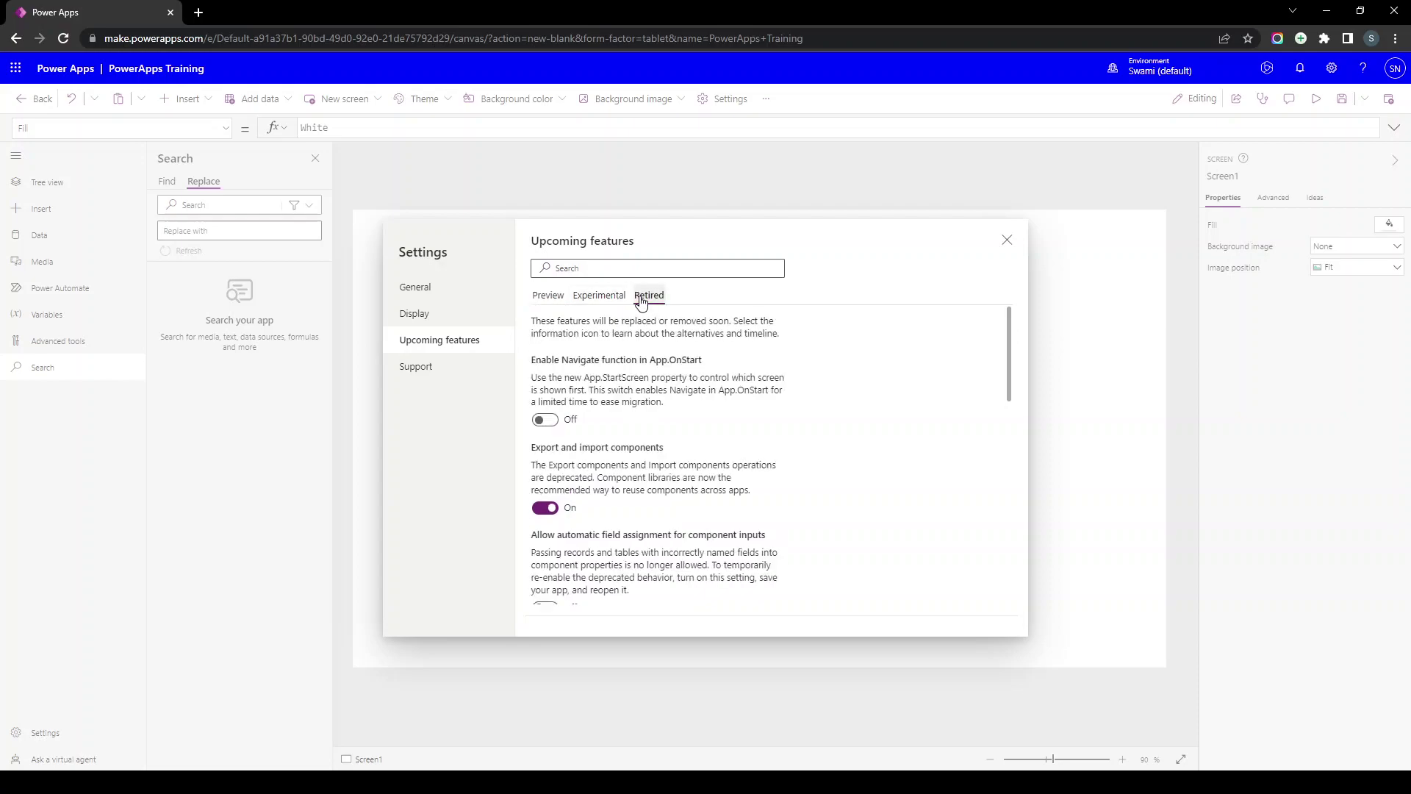
click(598, 297)
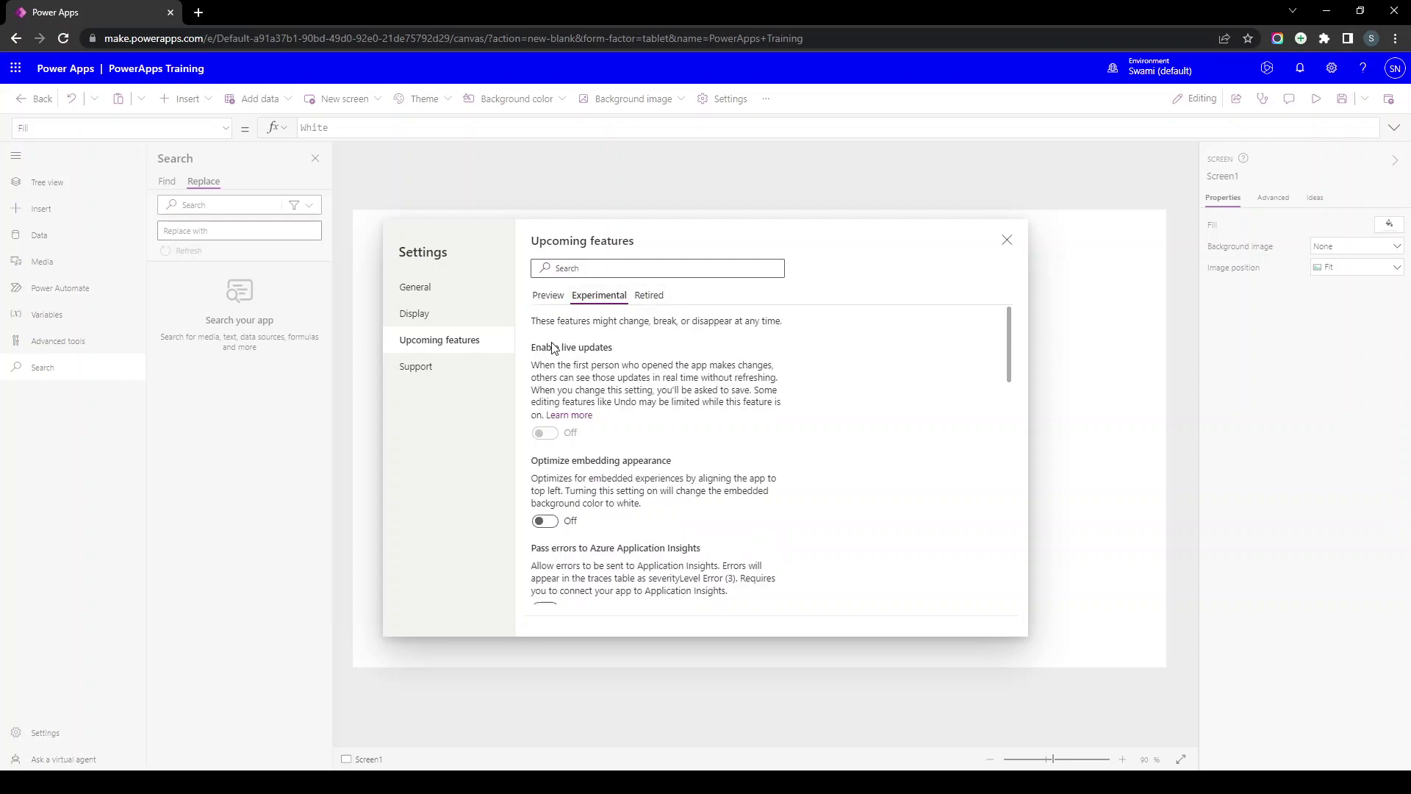
click(544, 295)
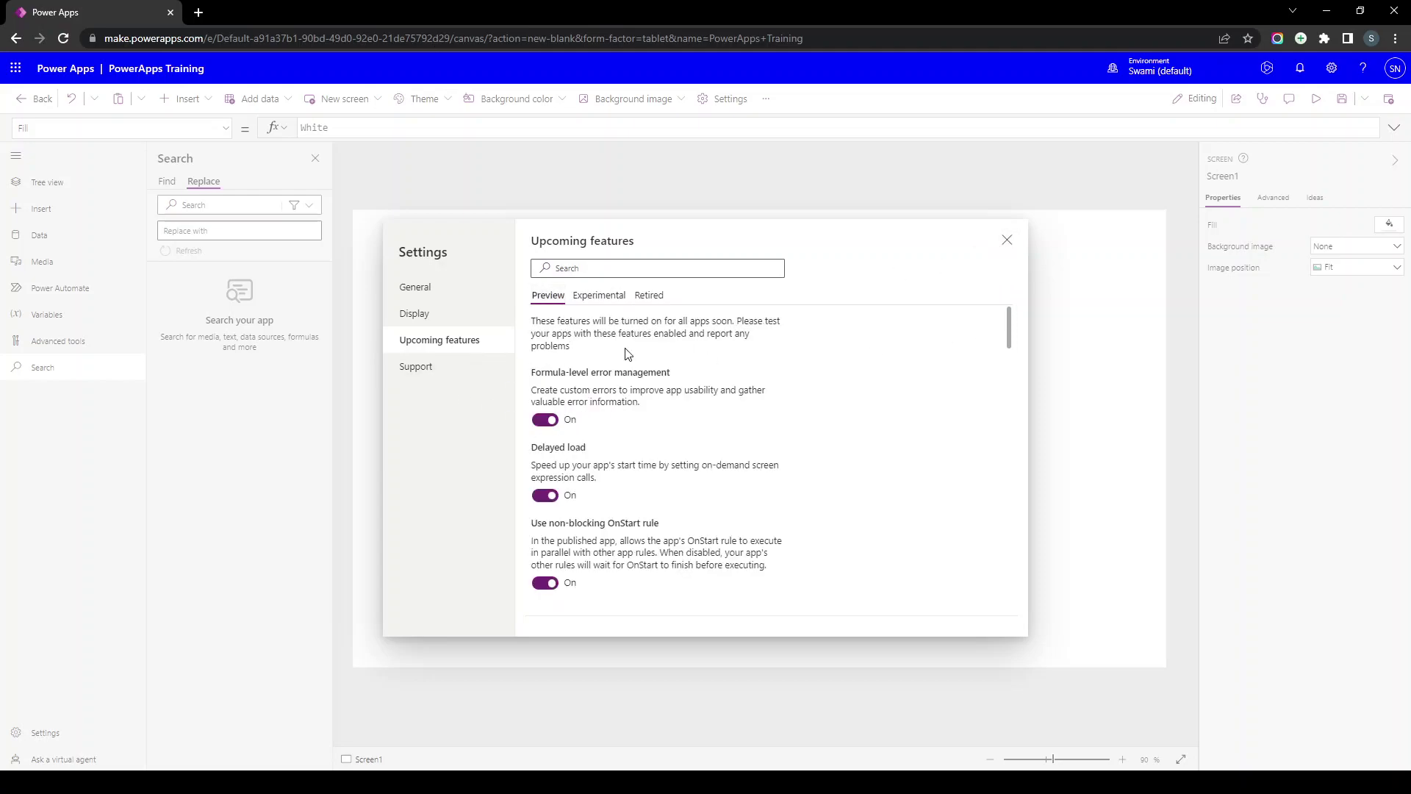
Review the support details for environment, authoring version and session, return to the general settings and close the settings
click(474, 367)
drag(546, 279, 577, 332)
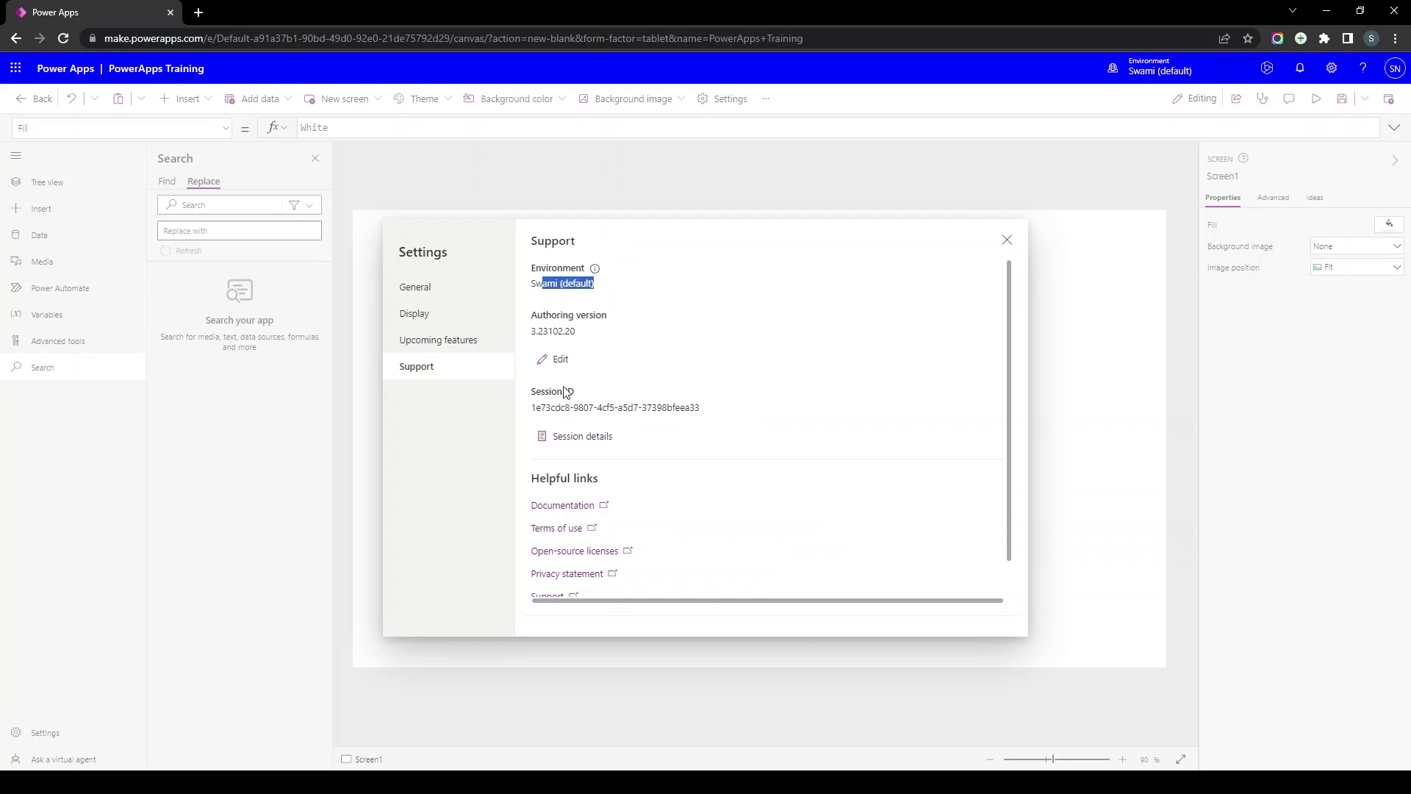
scroll(563, 529, down, 1)
scroll(540, 478, up, 1)
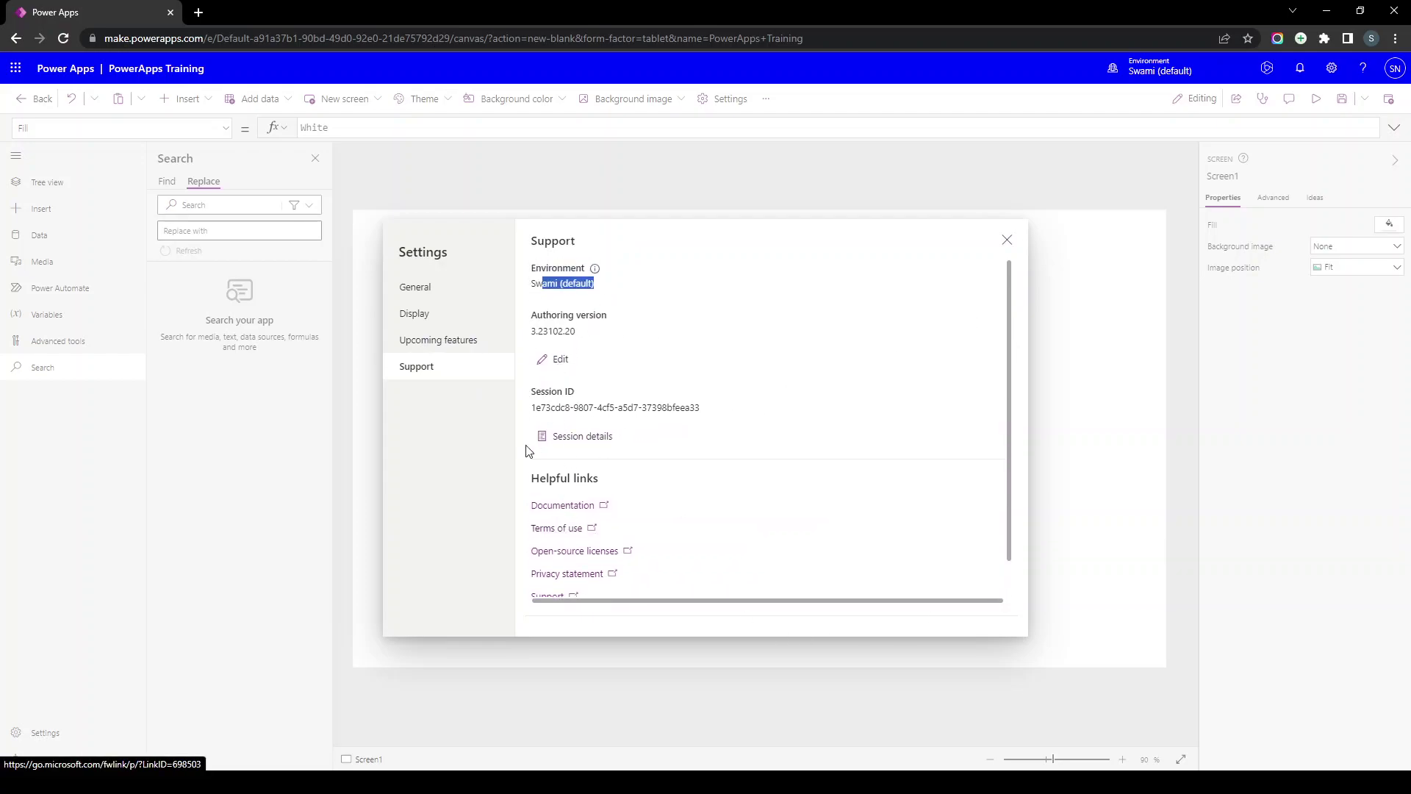
click(423, 287)
click(1004, 245)
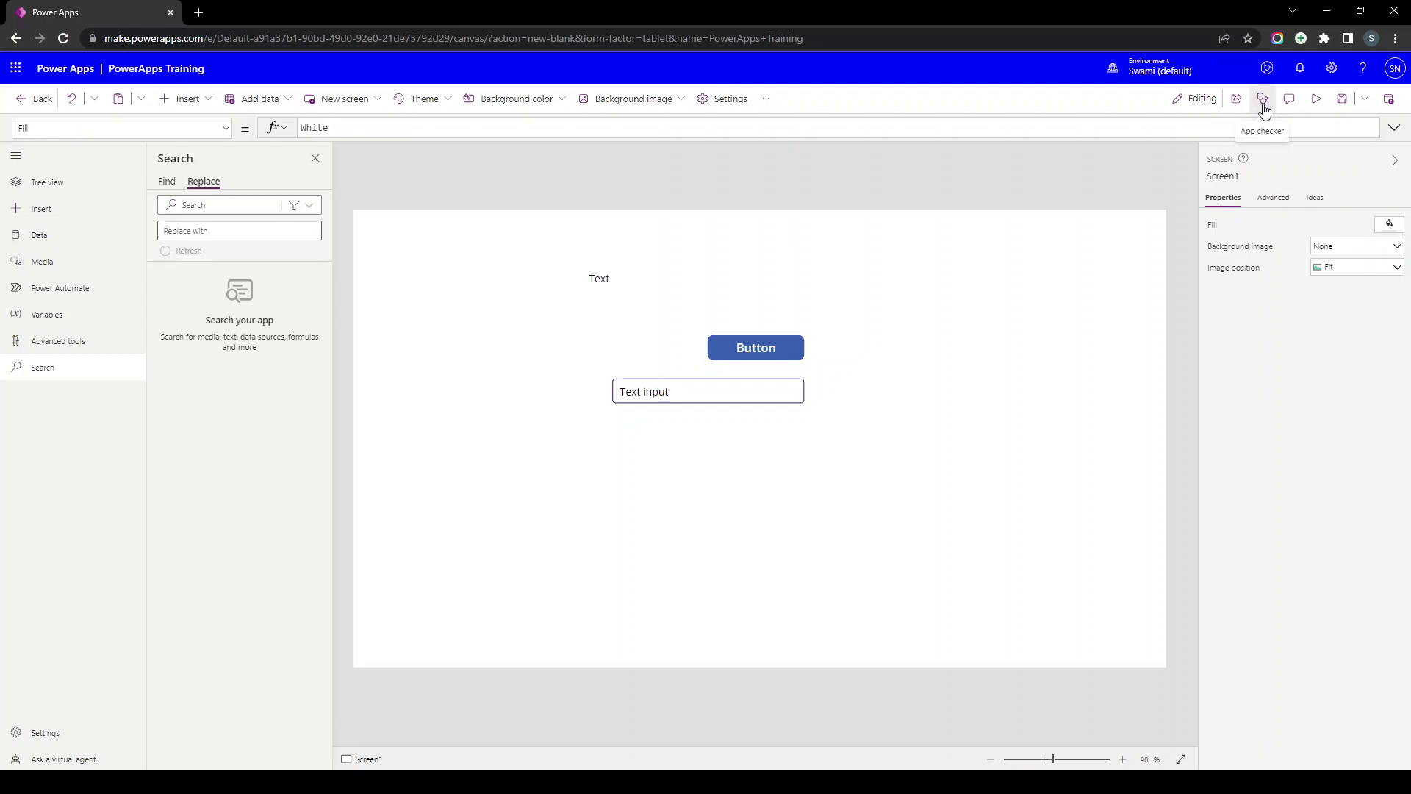
Inspect the App checker's formula, accessibility and performance results for the app
click(1263, 100)
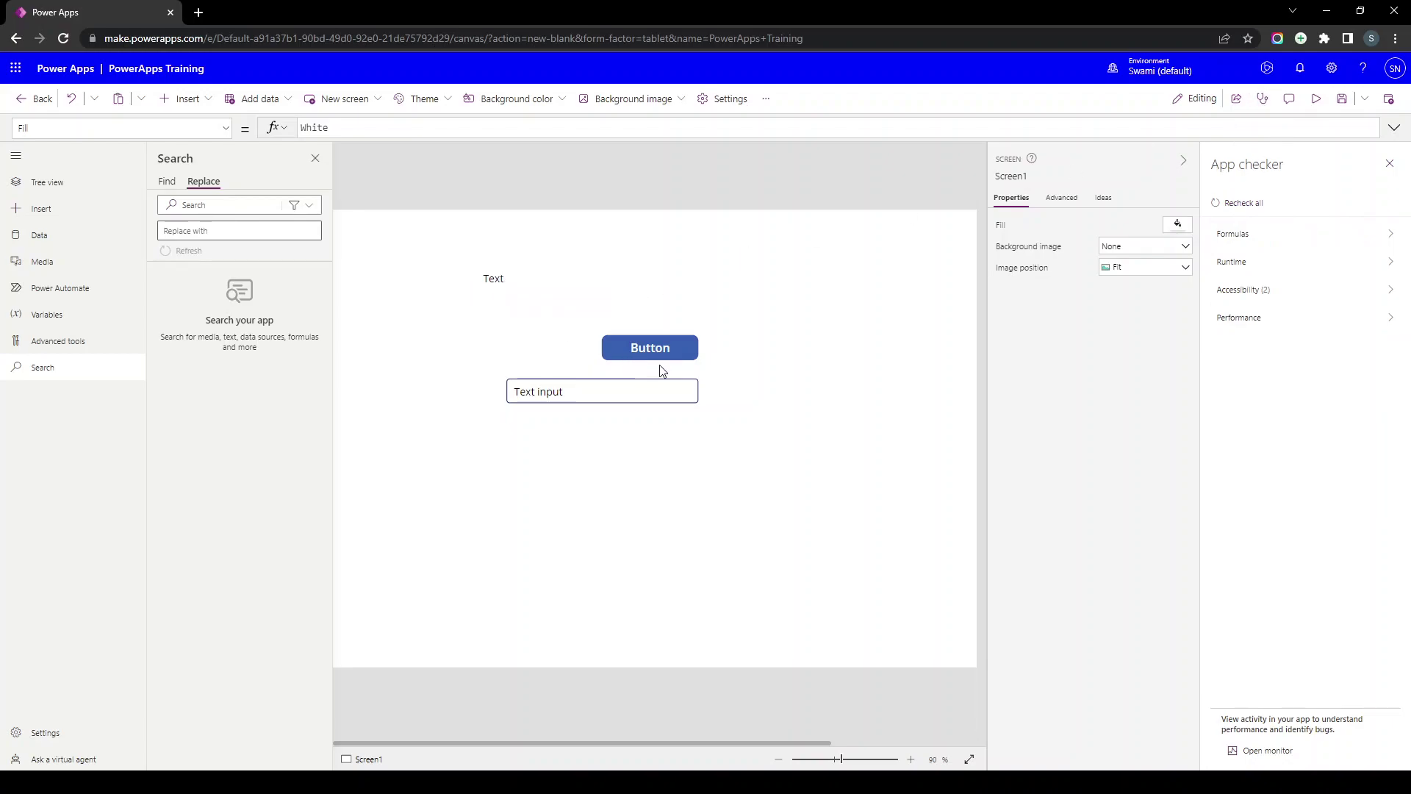
click(1255, 241)
click(1223, 164)
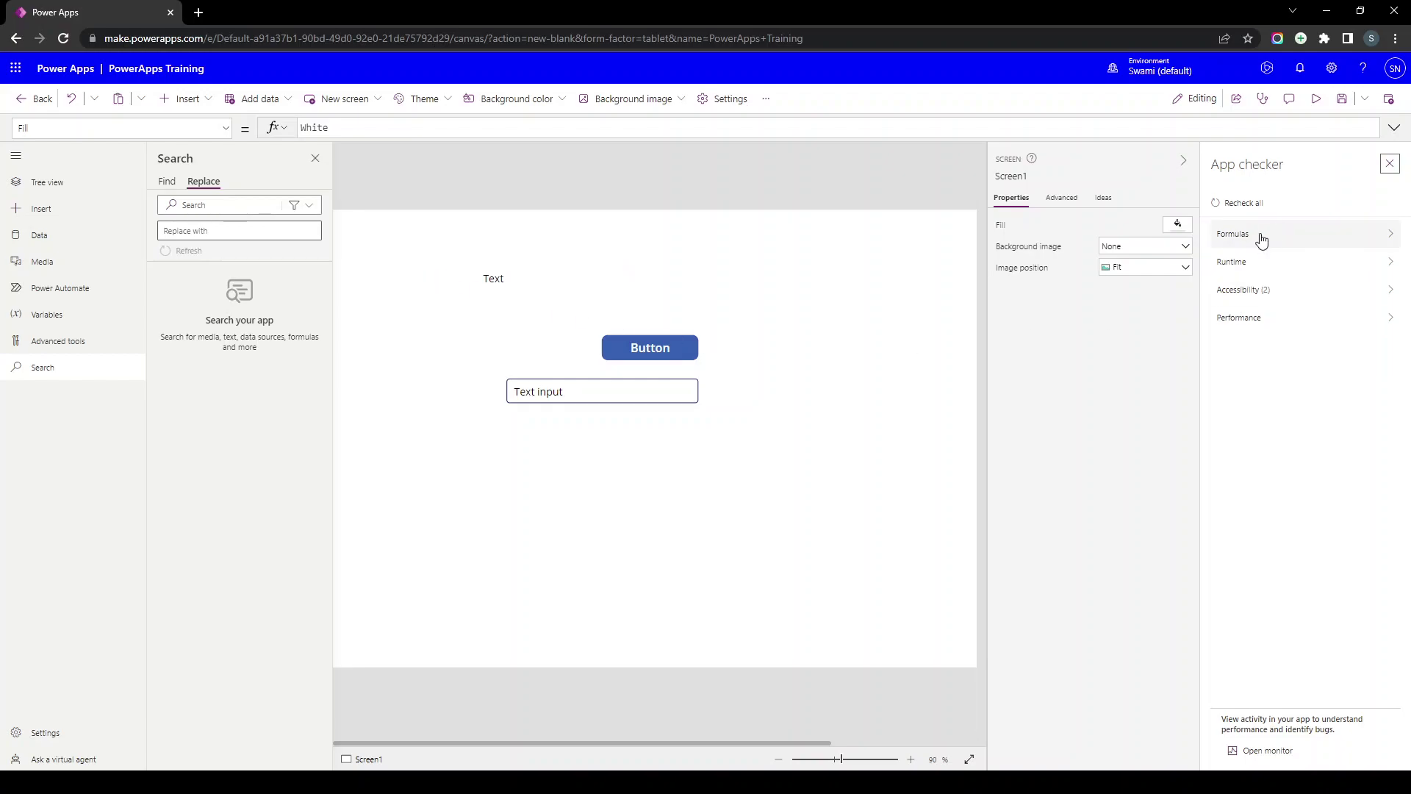
click(1258, 294)
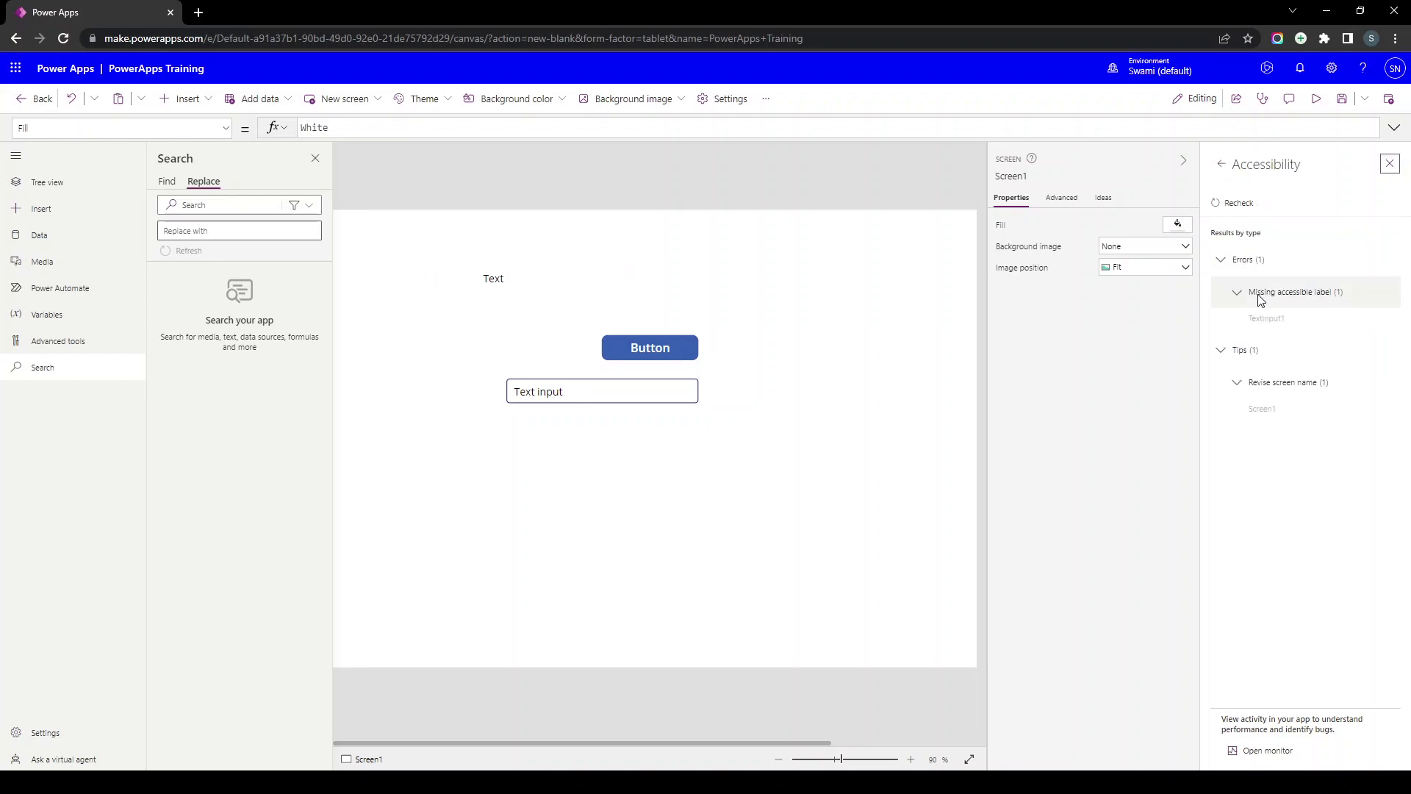
click(1220, 175)
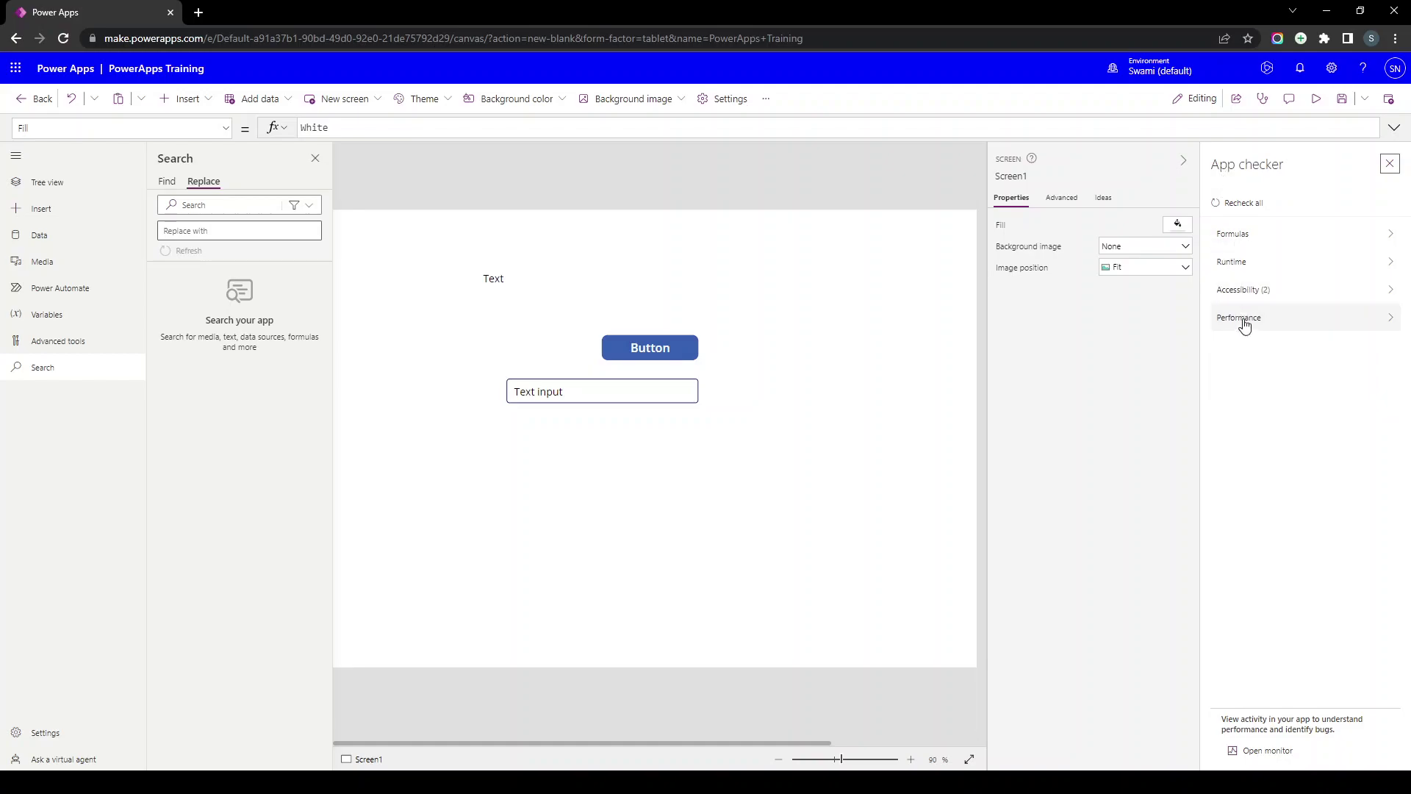
click(1244, 329)
click(1221, 172)
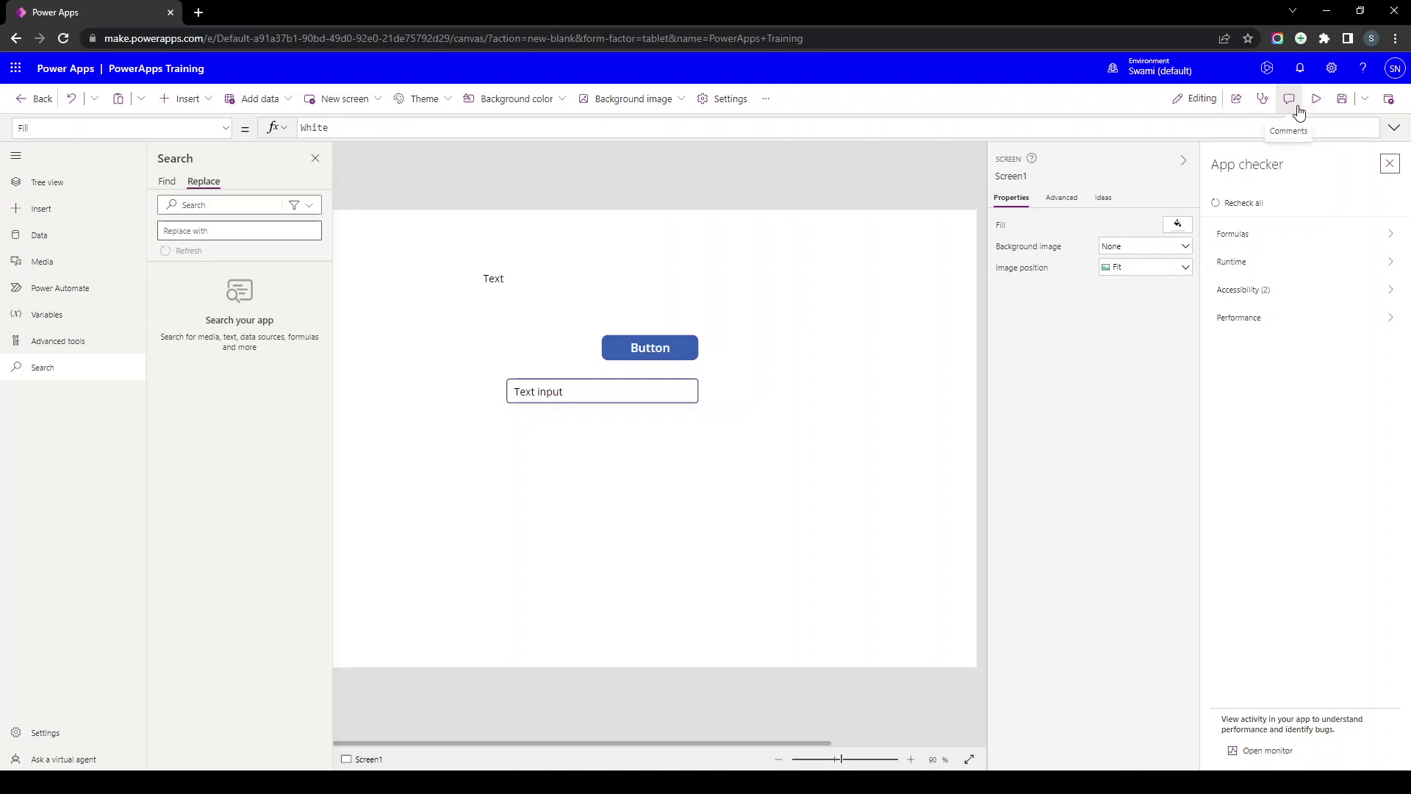
Preview the app, exit the preview, and save the app under the name PowerApps Training
click(1317, 103)
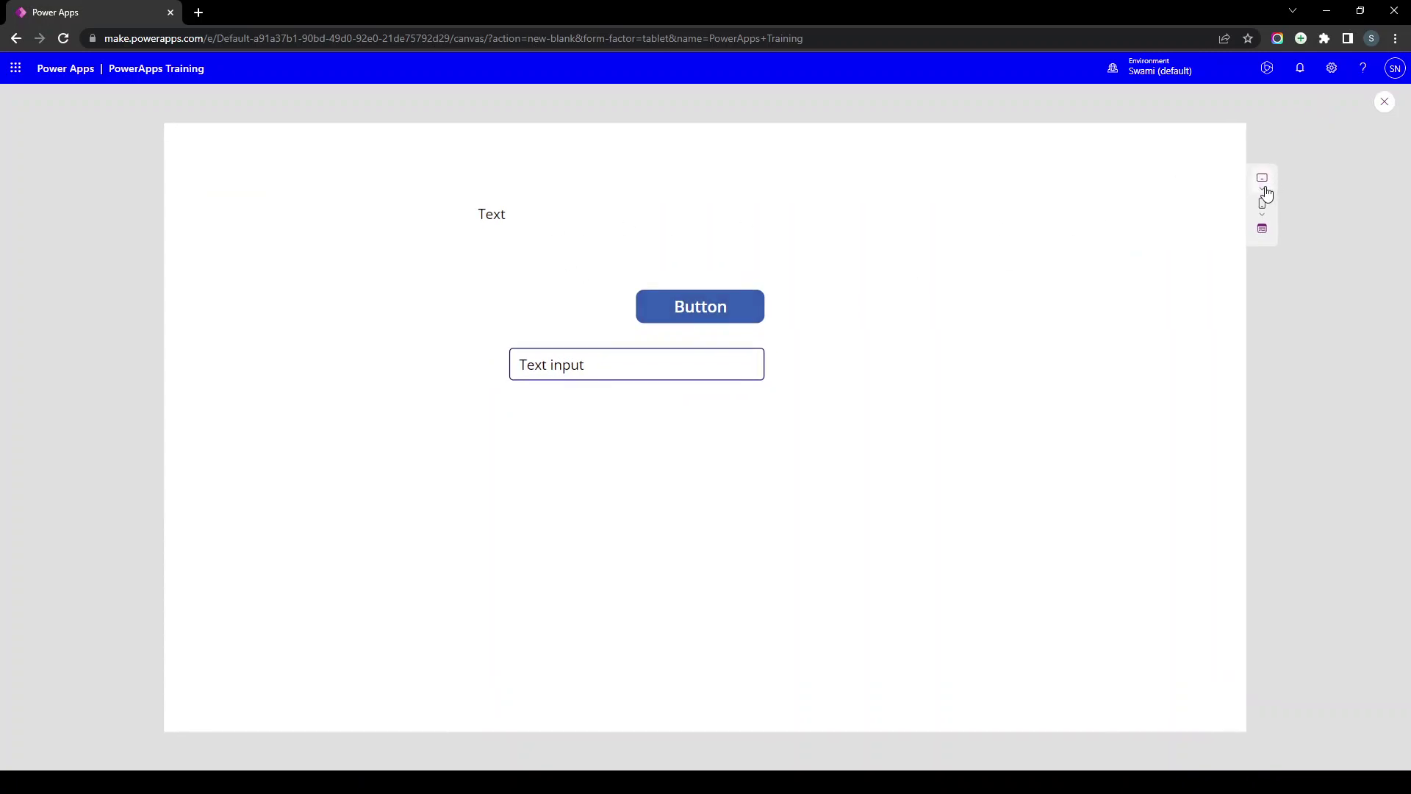
click(1384, 102)
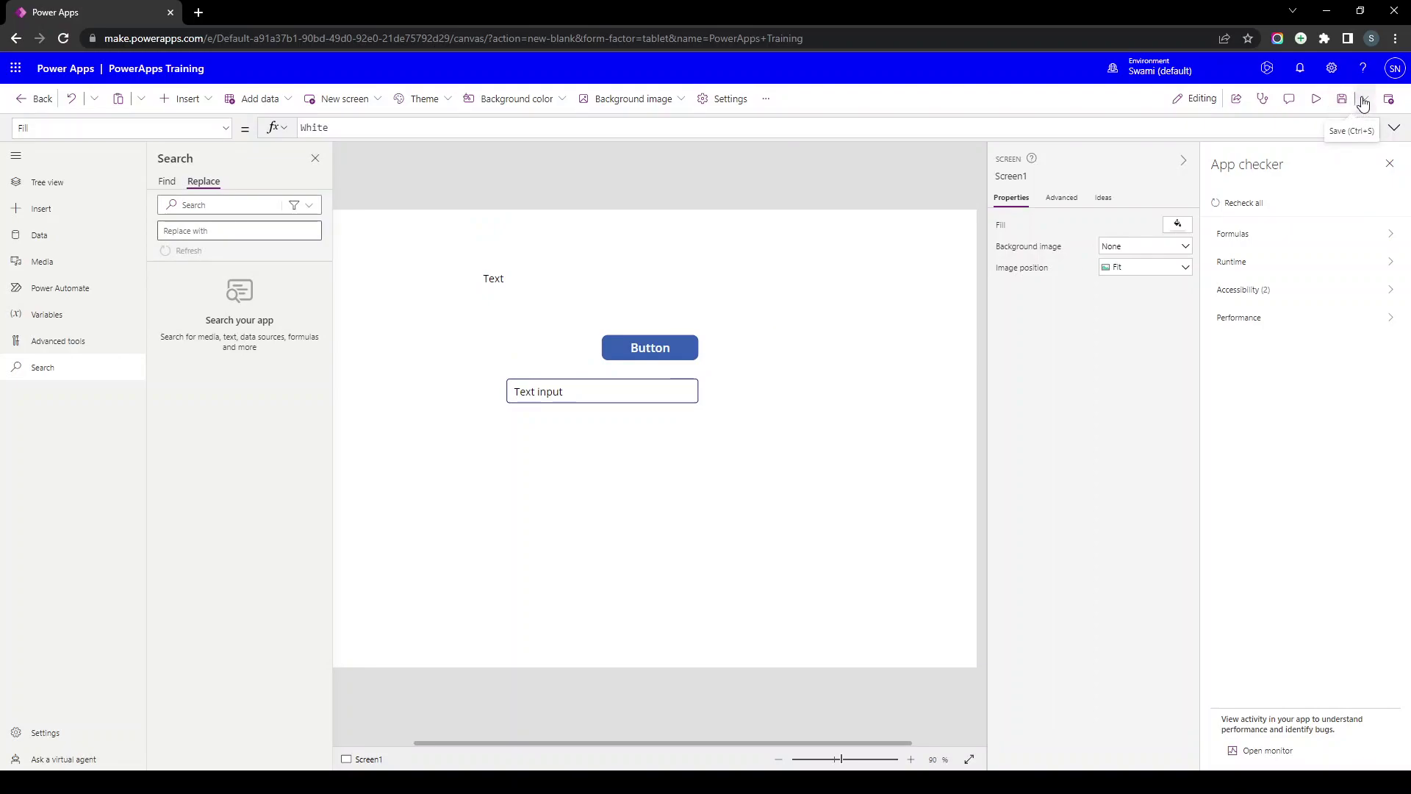
click(1363, 102)
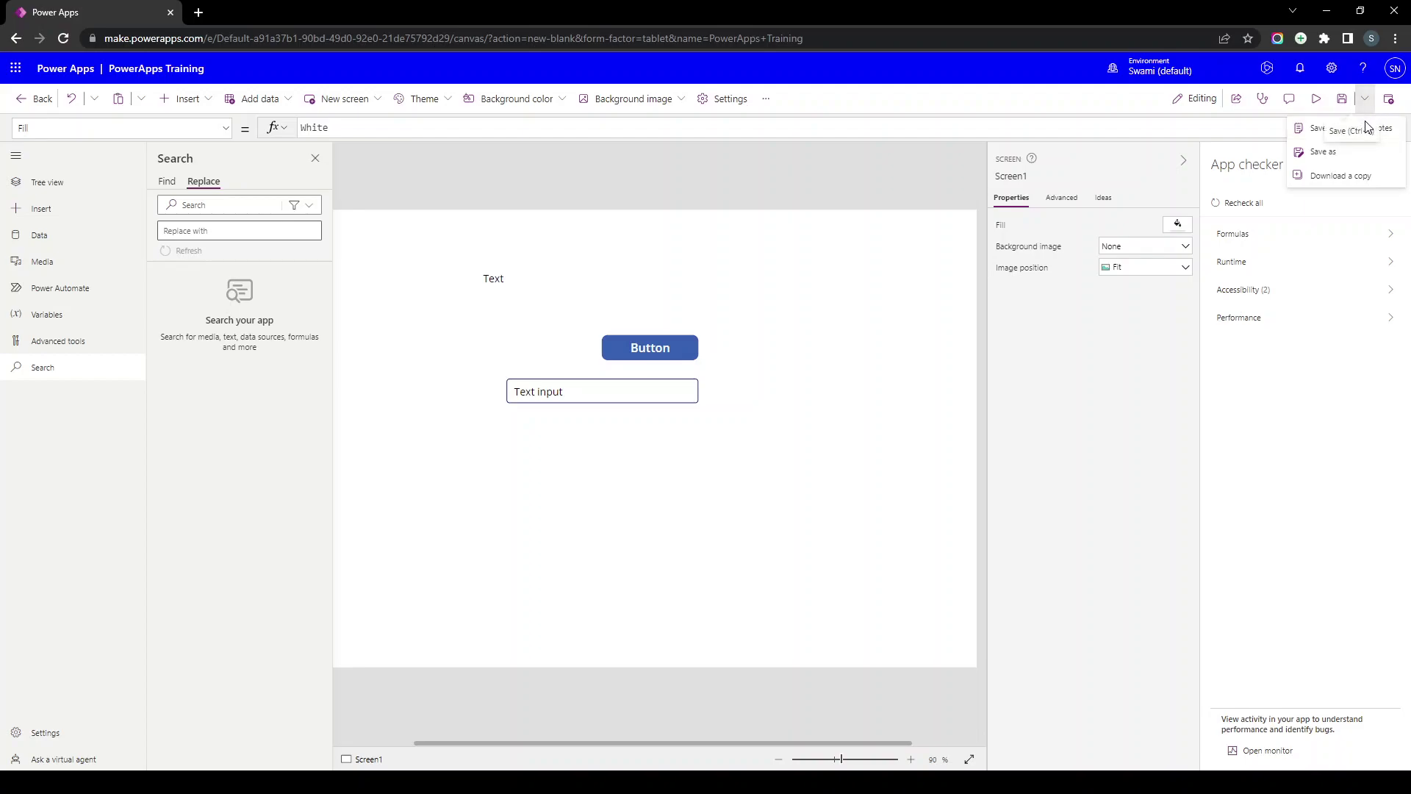
click(1330, 151)
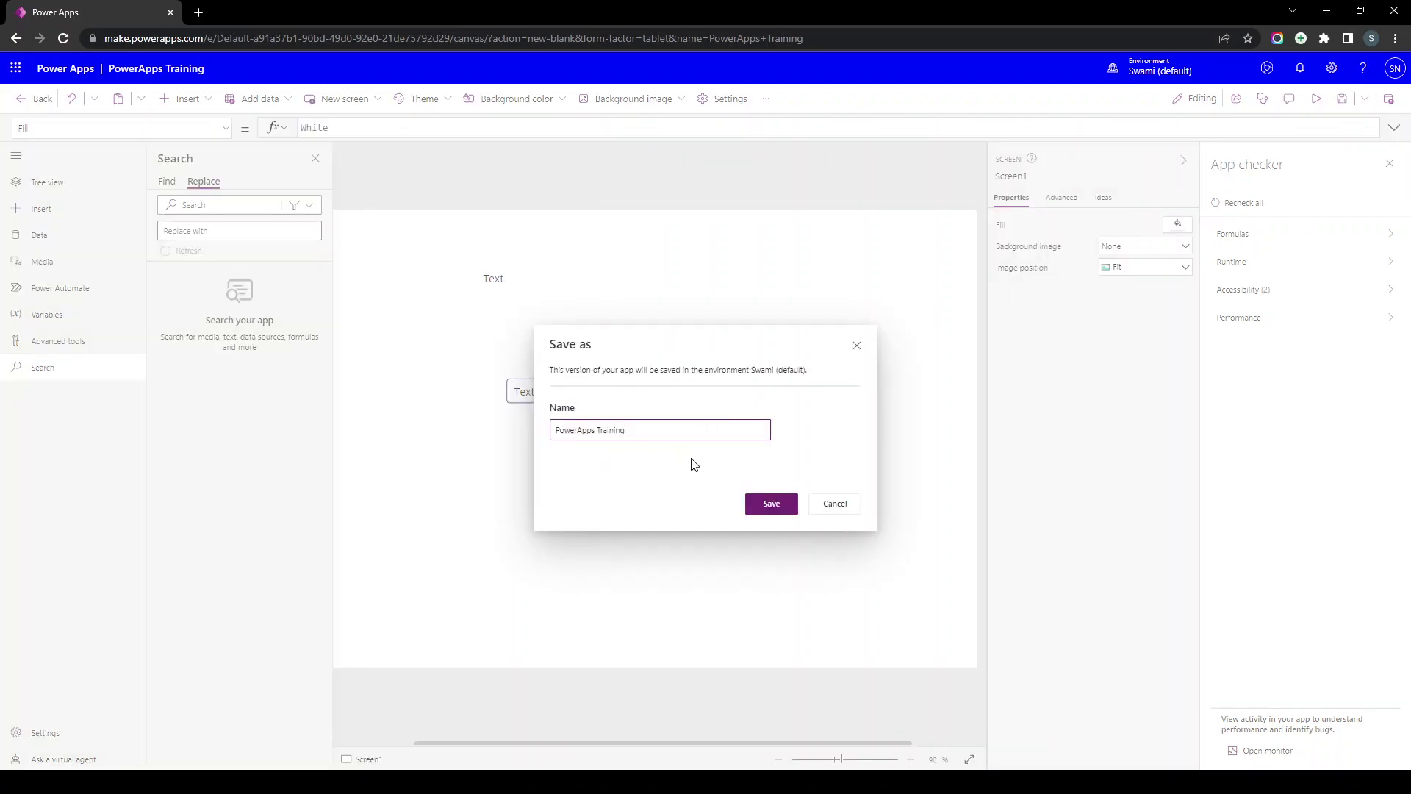
click(769, 510)
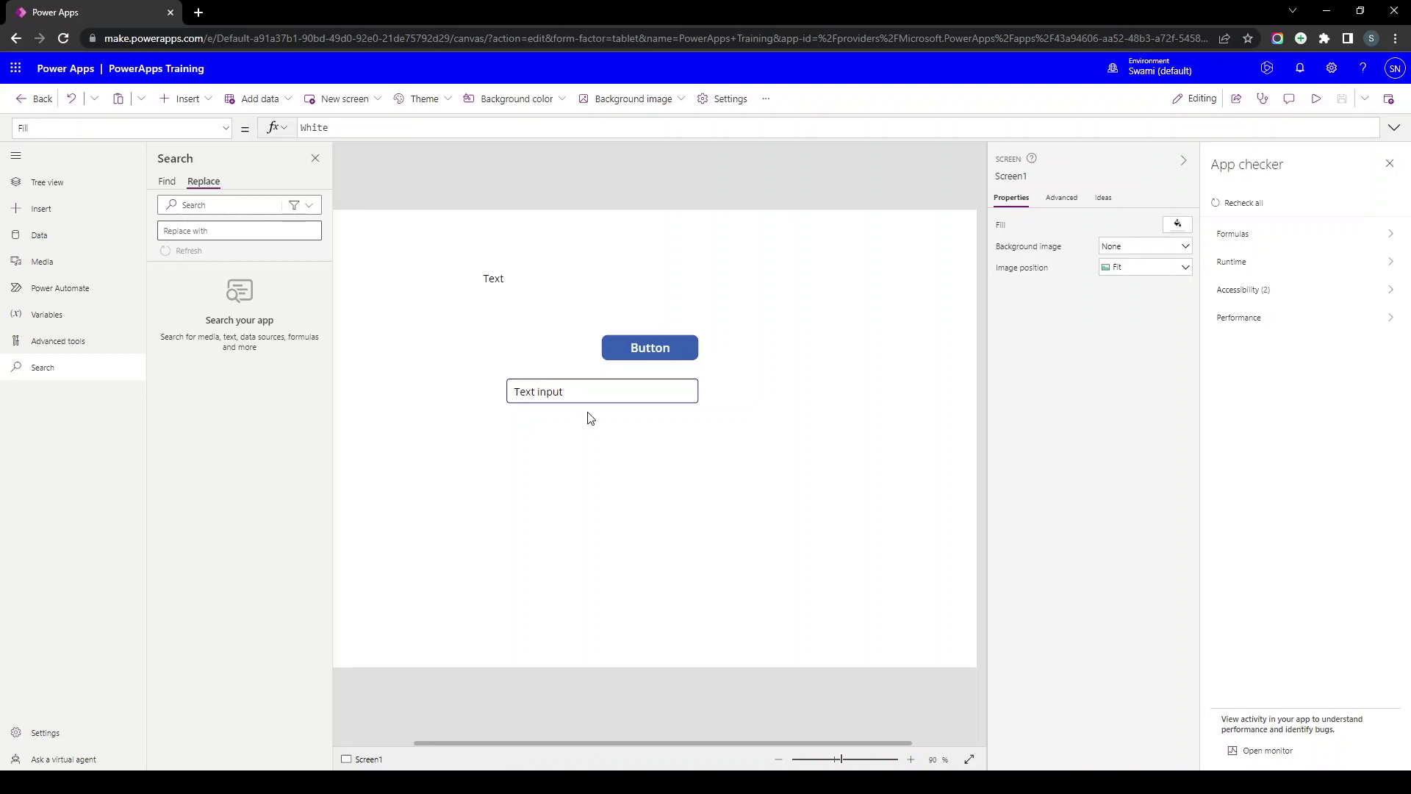
Check the additional save options, and publish the current version of the app without entering a description
click(1364, 99)
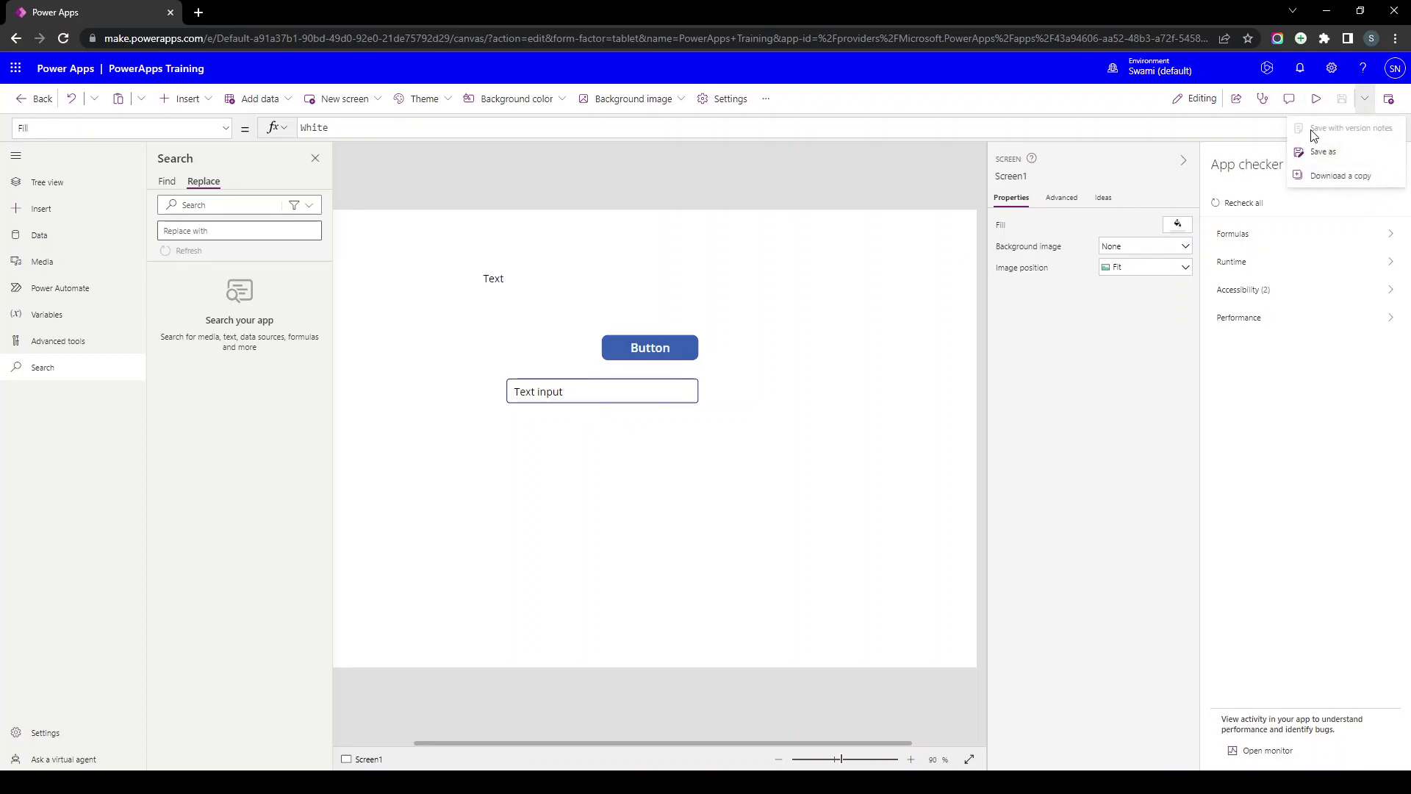
click(1256, 394)
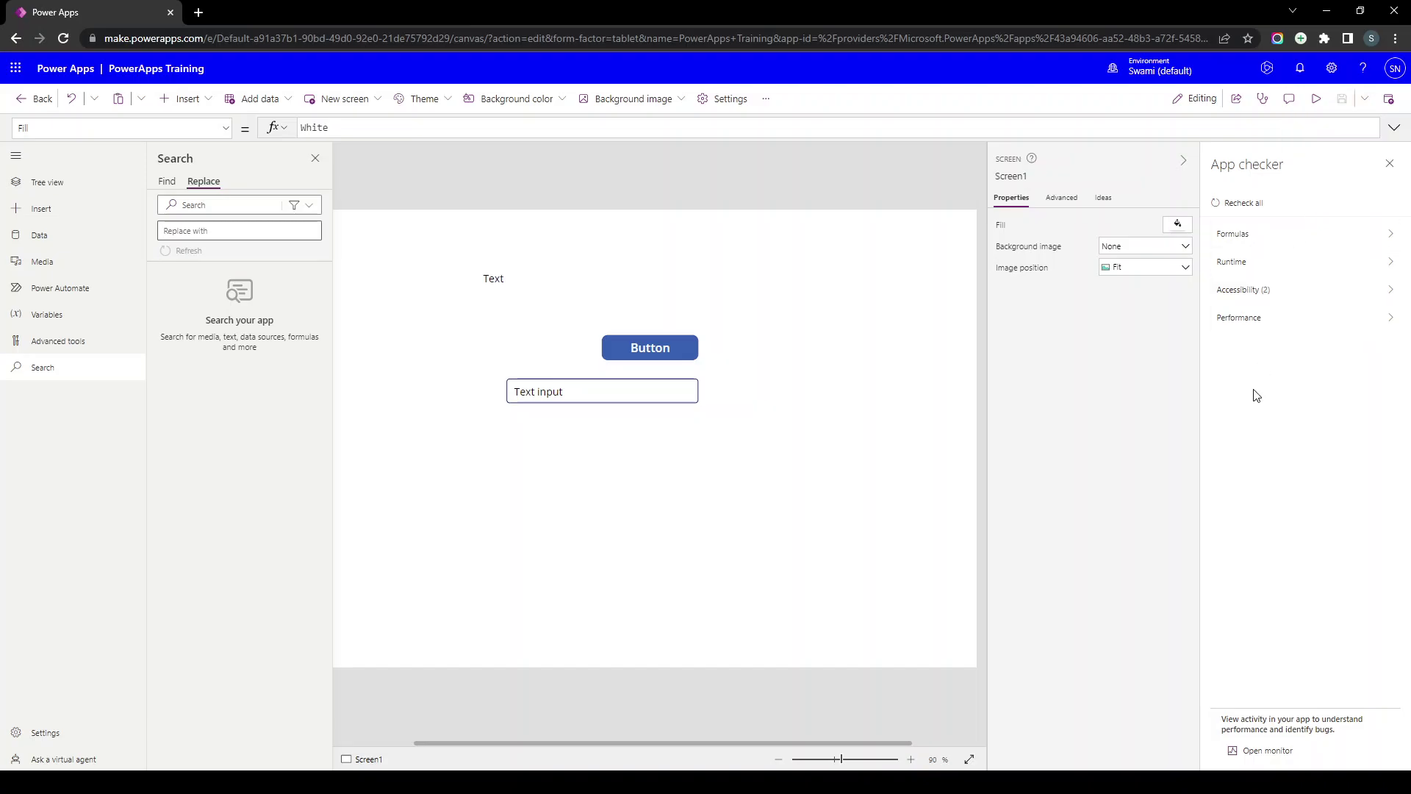
click(1388, 99)
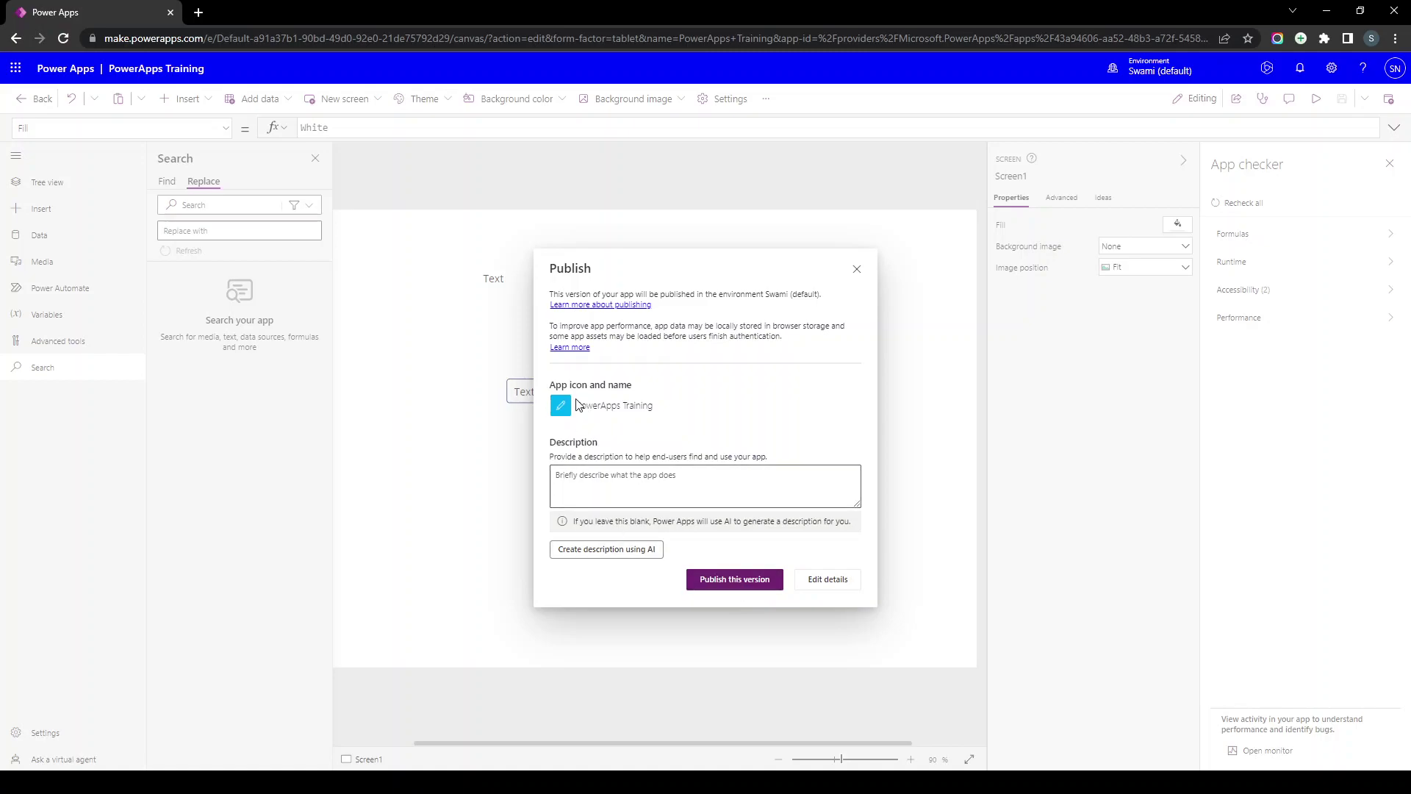
click(734, 580)
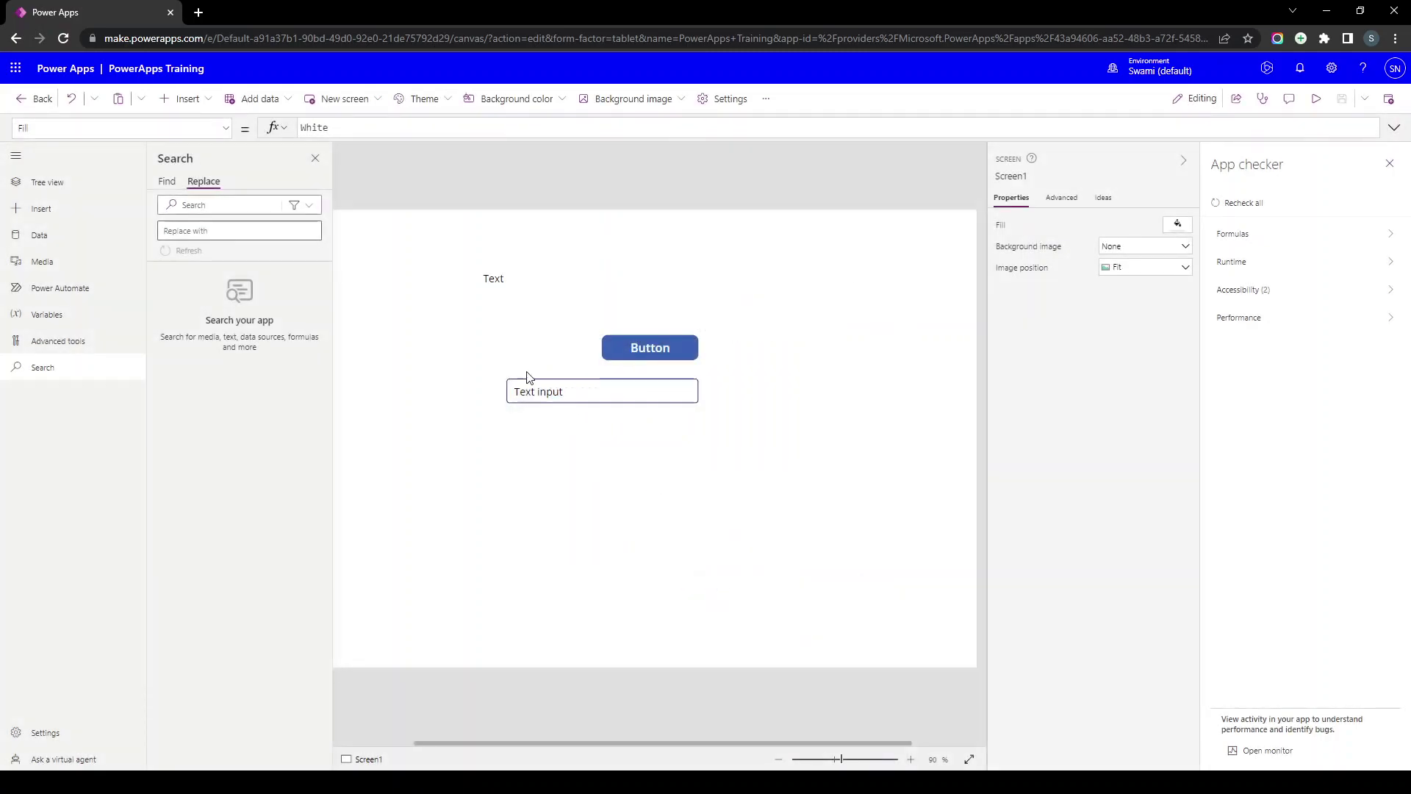
Delete the text label, the button and the text input from Screen1 together
drag(438, 255, 844, 550)
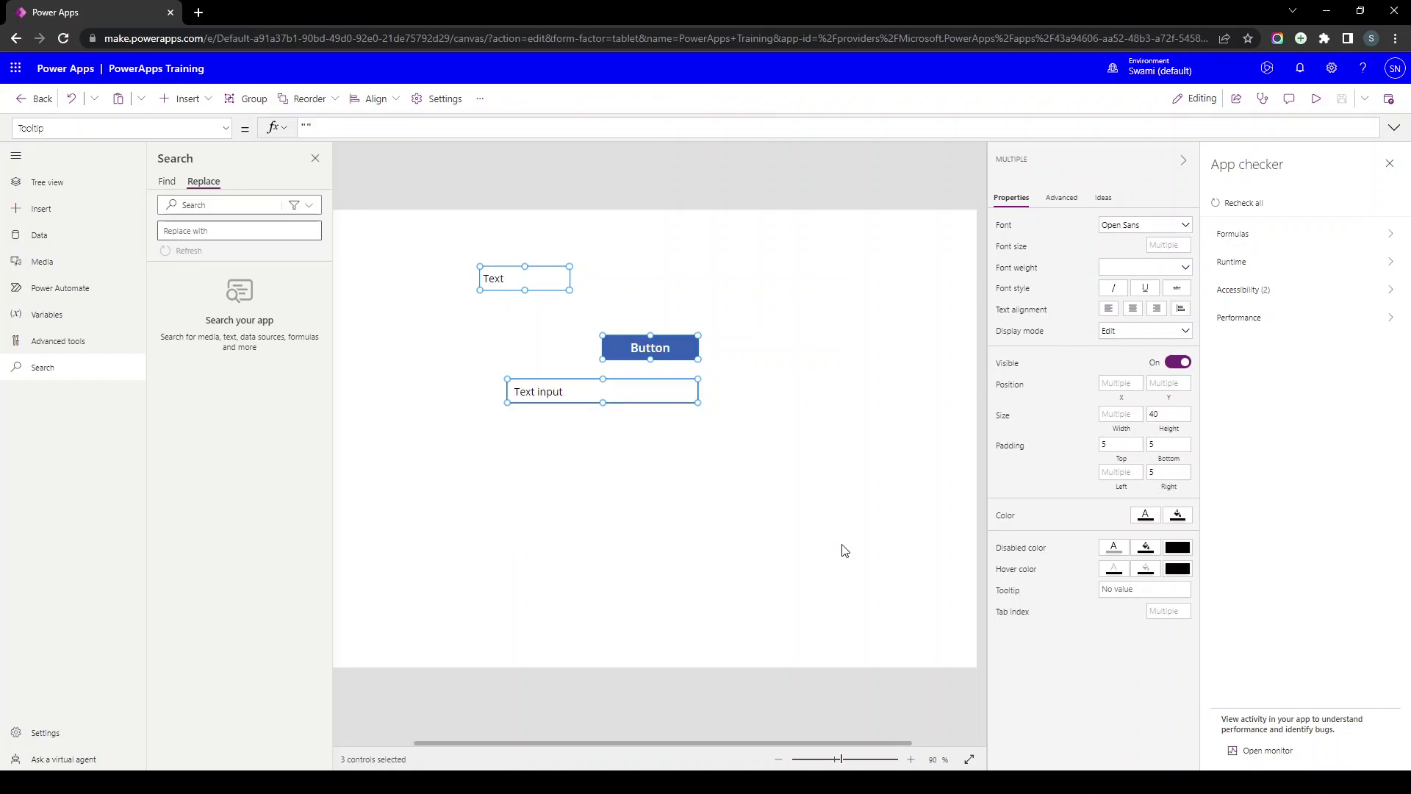
key(Delete)
Free up the workspace by closing the App checker and Search panes and collapsing the navigation to icons only
click(1388, 163)
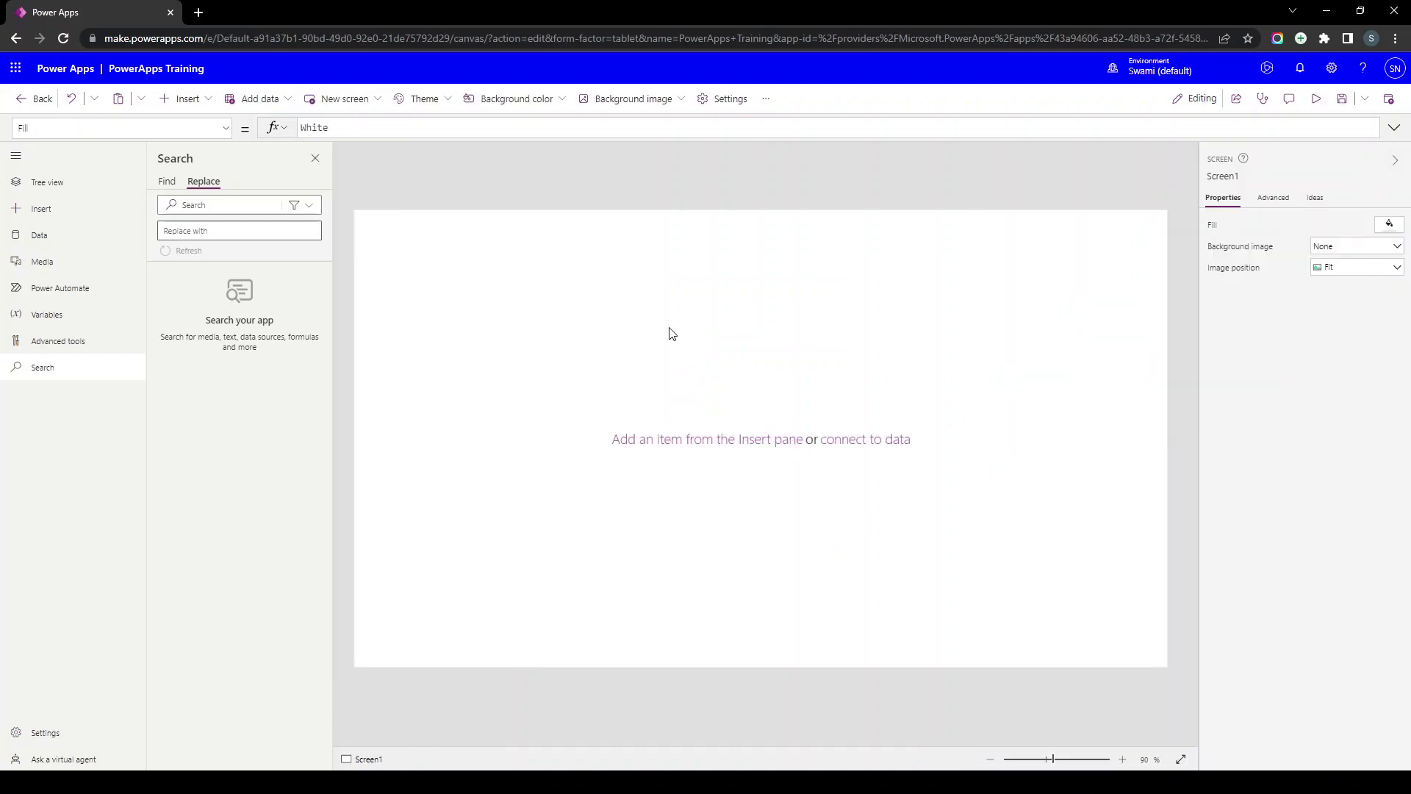
click(315, 158)
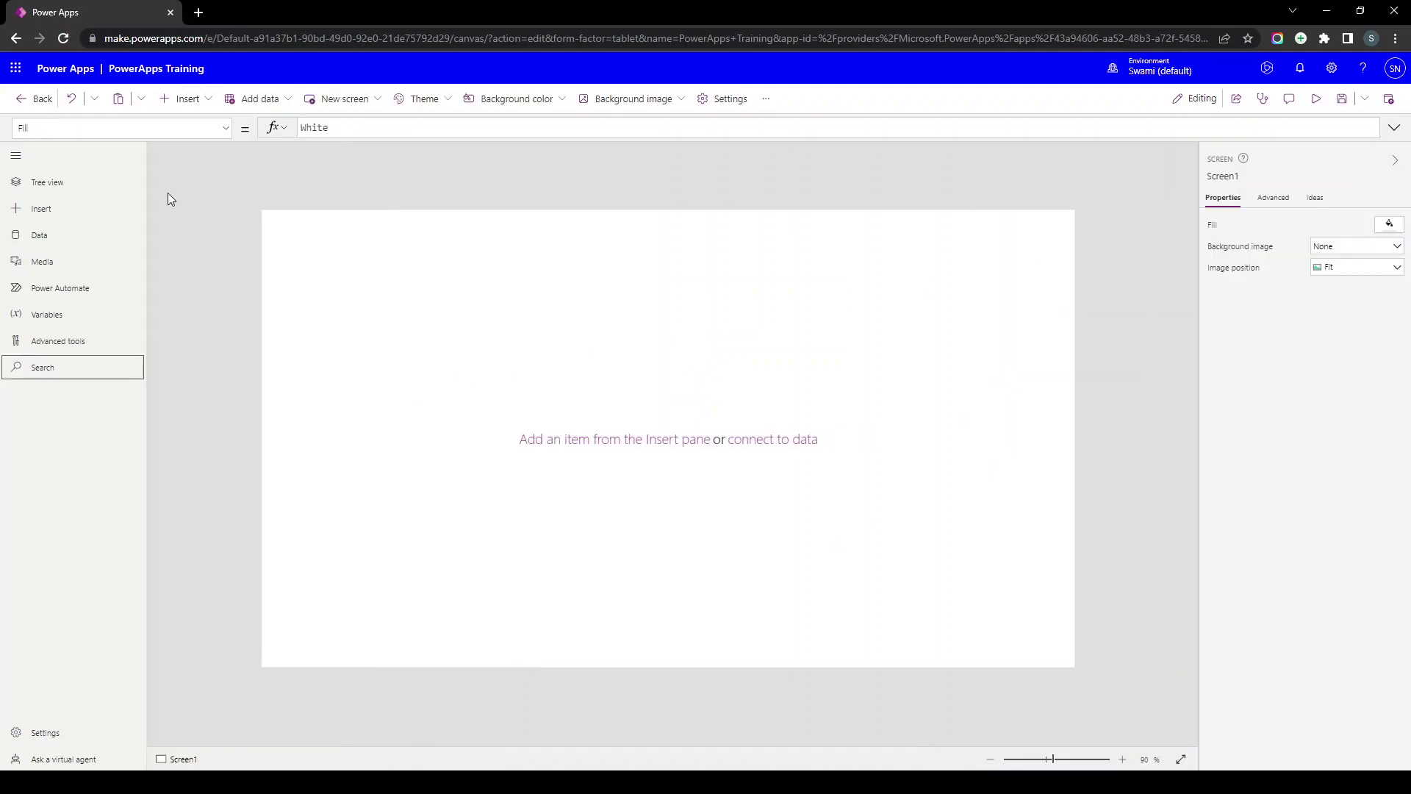
click(4, 157)
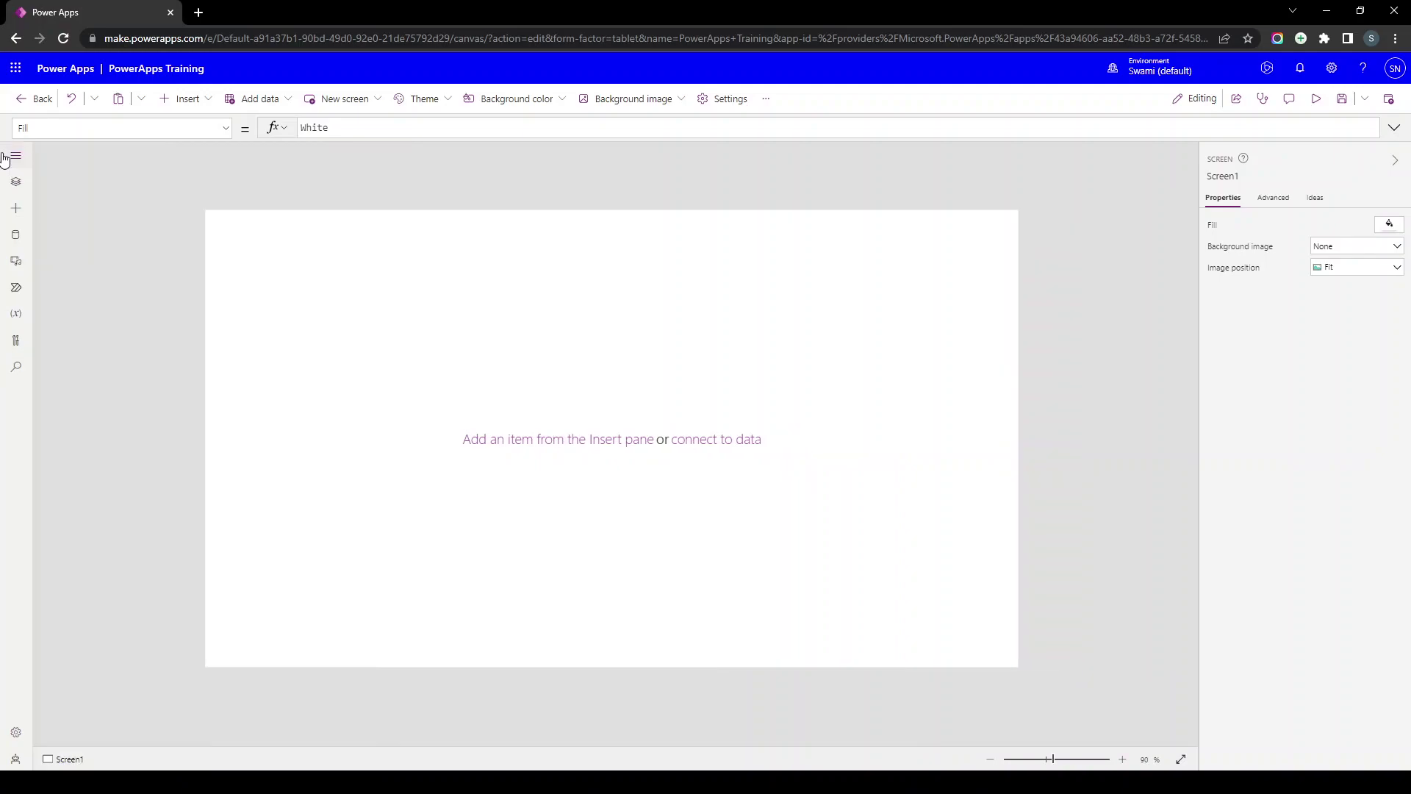